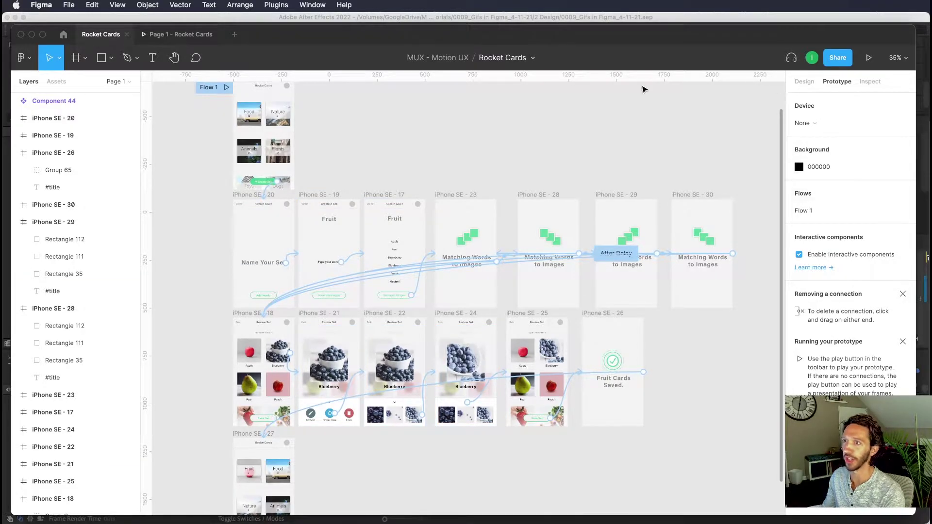
Step: Run the prototype preview, create a new Fruit card set and generate its fruit images
{"action": "left_click", "coordinate": [194, 34]}
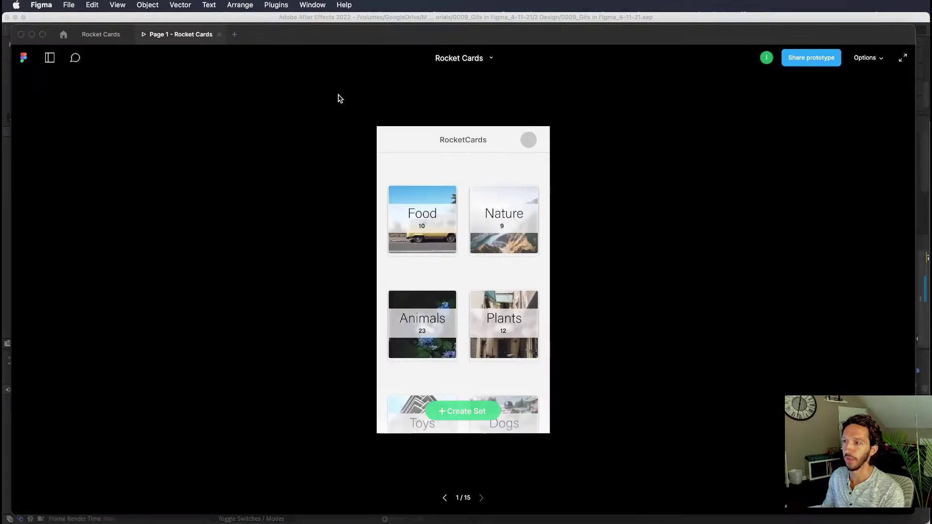
{"action": "left_click", "coordinate": [471, 411]}
{"action": "left_click", "coordinate": [463, 312]}
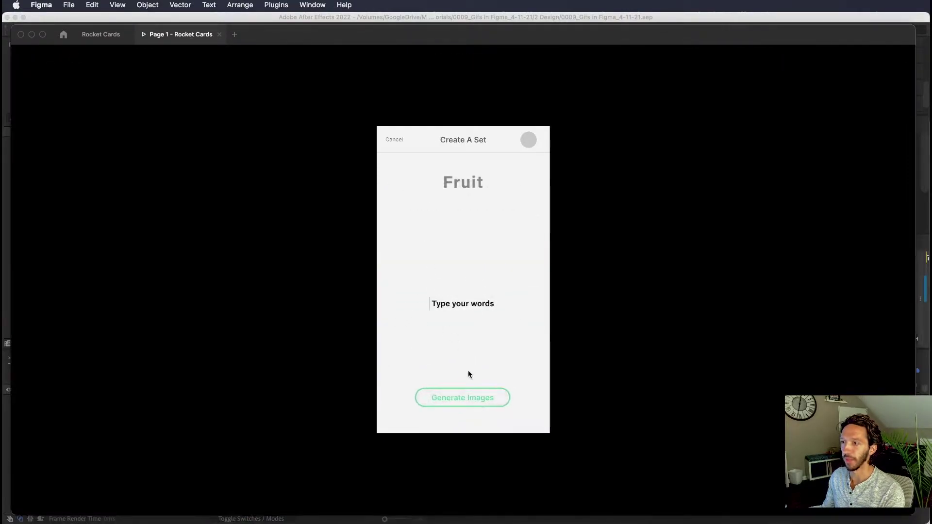
{"action": "left_click", "coordinate": [470, 307]}
{"action": "left_click", "coordinate": [465, 401]}
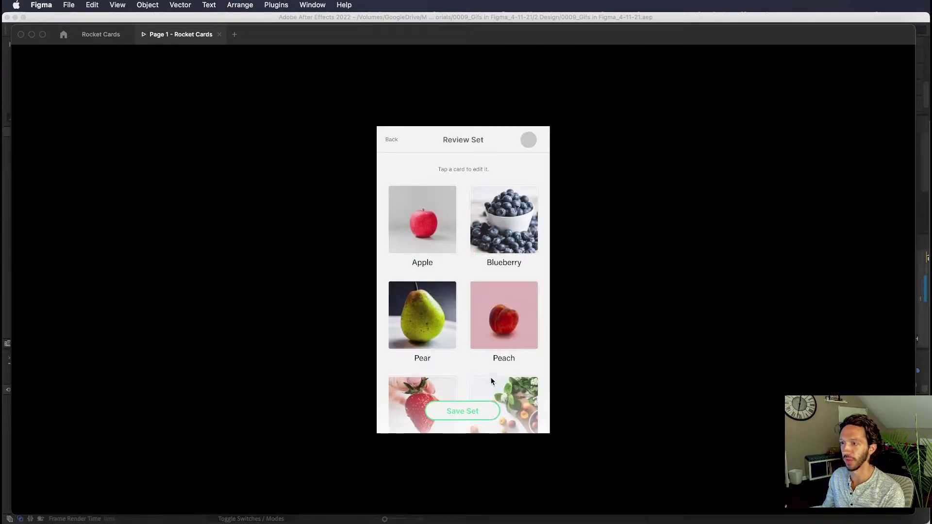
Step: Swap the Blueberry photo, save the set, and send iPhone SE - 26 to After Effects with AEUX
{"action": "left_click", "coordinate": [510, 232]}
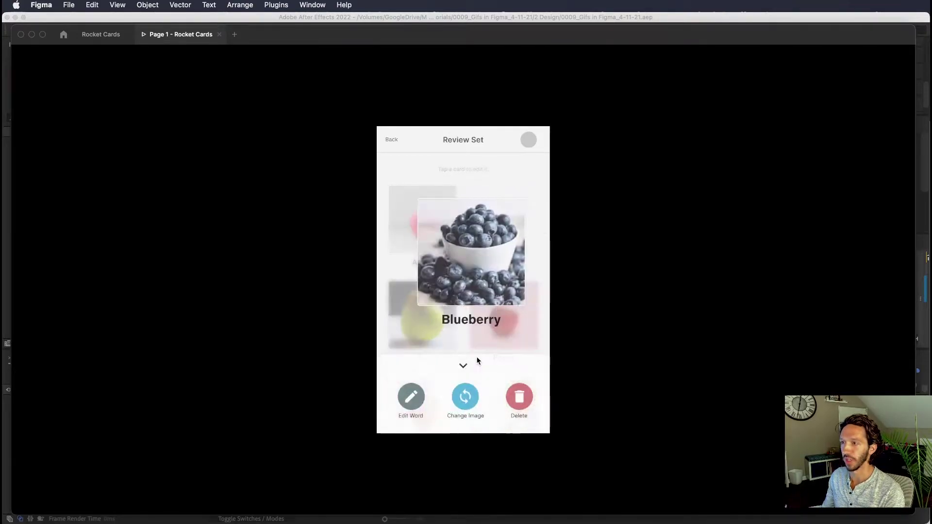
{"action": "left_click", "coordinate": [498, 397]}
{"action": "left_click", "coordinate": [463, 367]}
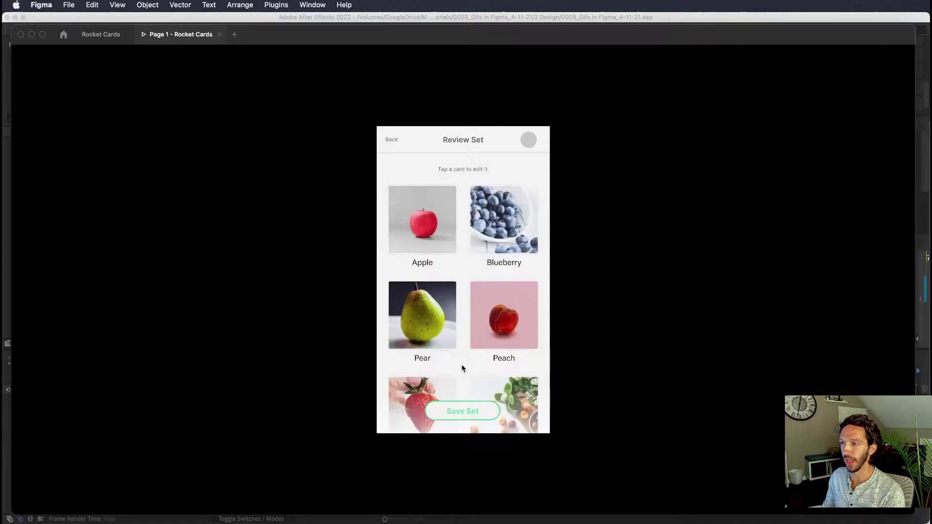
{"action": "left_click", "coordinate": [476, 410]}
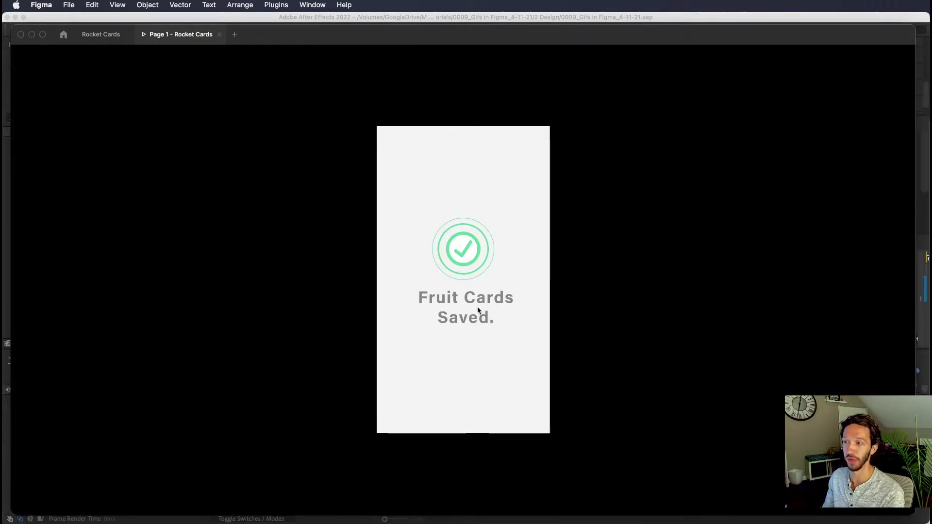
{"action": "key", "text": "ctrl+shift+Tab"}
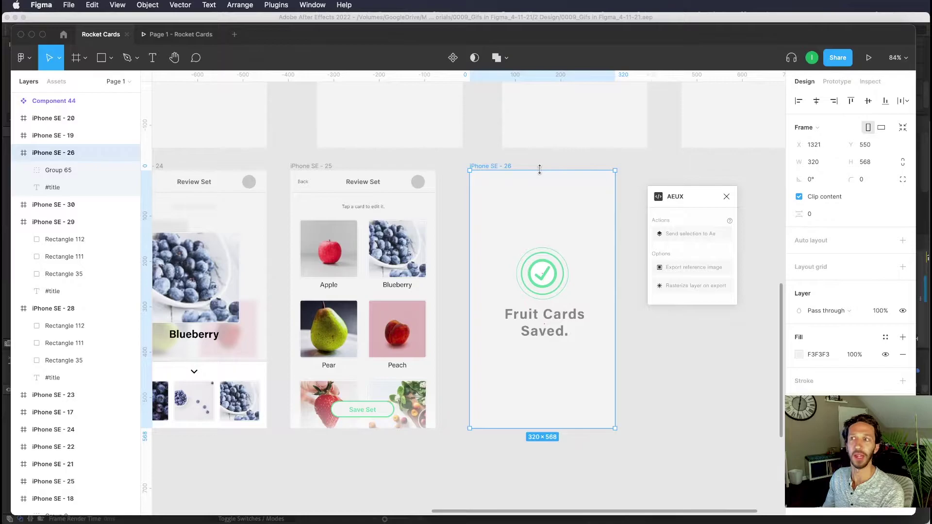
{"action": "left_click", "coordinate": [697, 235]}
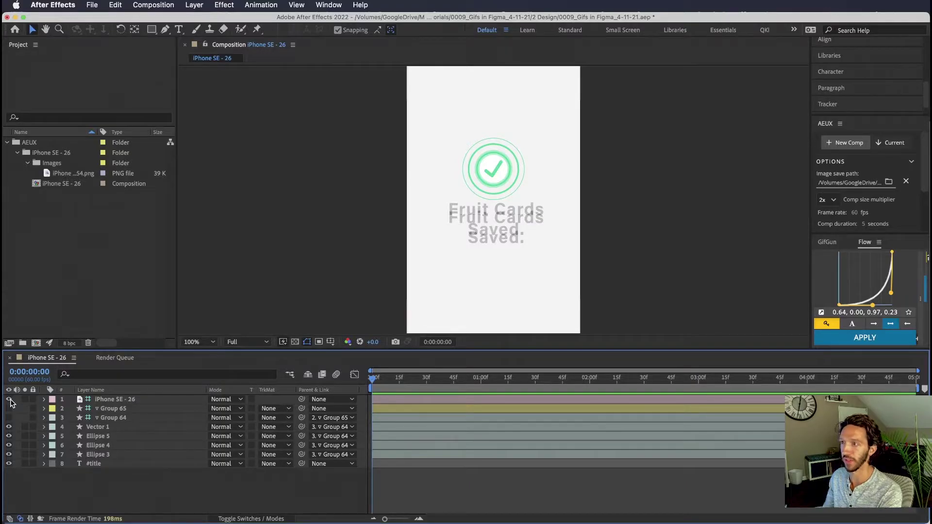
Step: Hide the reference image and delete the Group 65, Group 64 and iPhone SE - 26 layers
{"action": "left_click", "coordinate": [10, 399]}
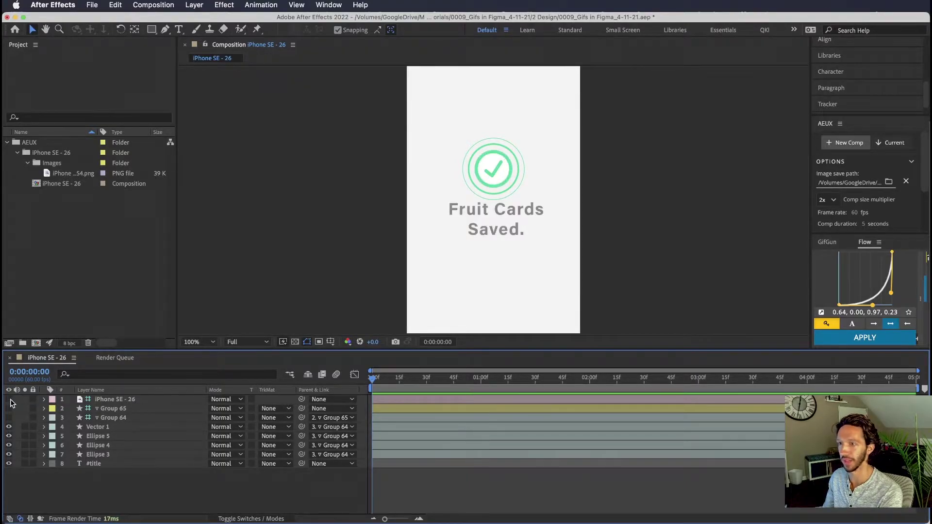
{"action": "left_click", "coordinate": [133, 410]}
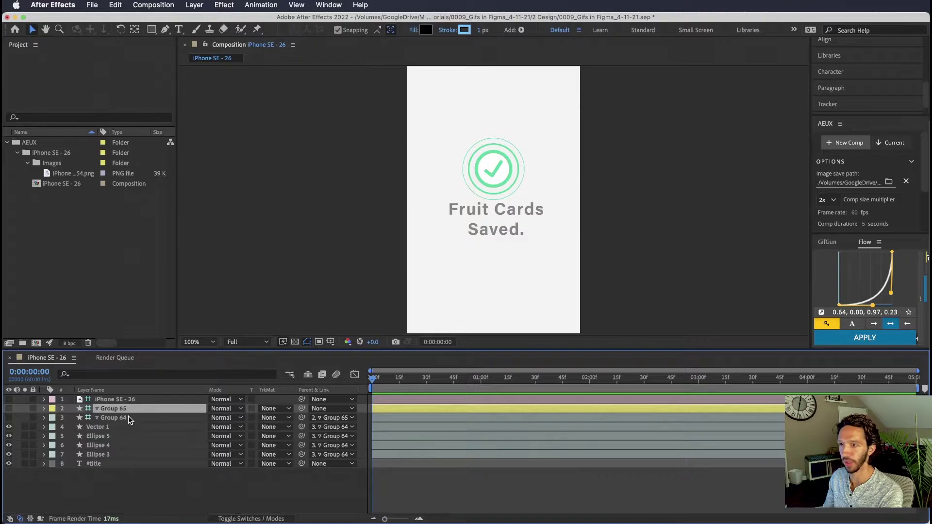
{"action": "left_click", "coordinate": [128, 415], "text": "shift"}
{"action": "left_click", "coordinate": [129, 399], "text": "shift"}
{"action": "key", "text": "Delete"}
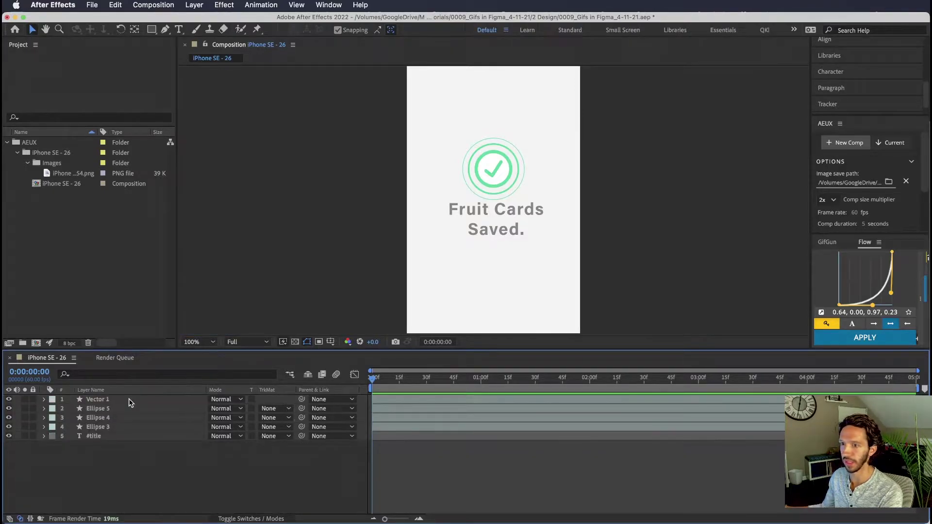
Step: Delete the 'Fruit Cards Saved.' title text and zoom the composition view to 200%
{"action": "left_click", "coordinate": [522, 209]}
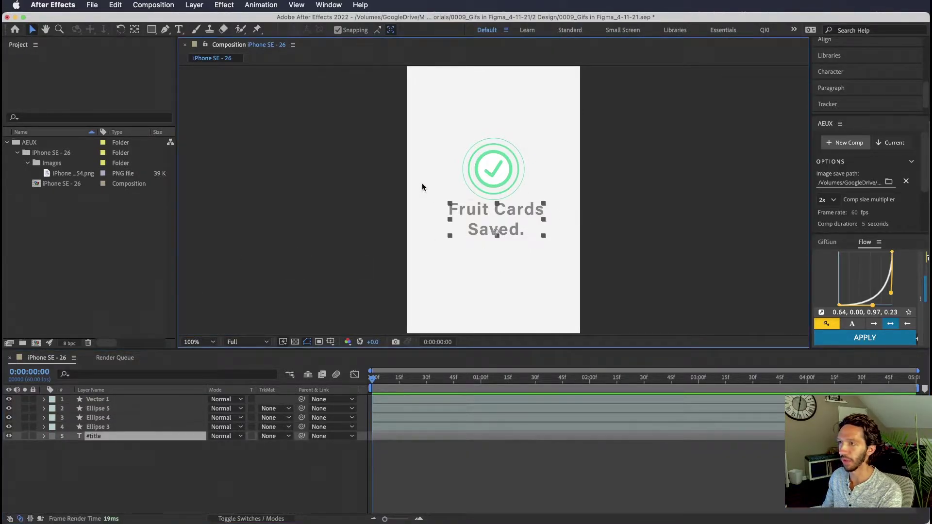
{"action": "left_click", "coordinate": [499, 166]}
{"action": "left_click_drag", "start_coordinate": [531, 156], "coordinate": [450, 182]}
{"action": "left_click", "coordinate": [511, 211]}
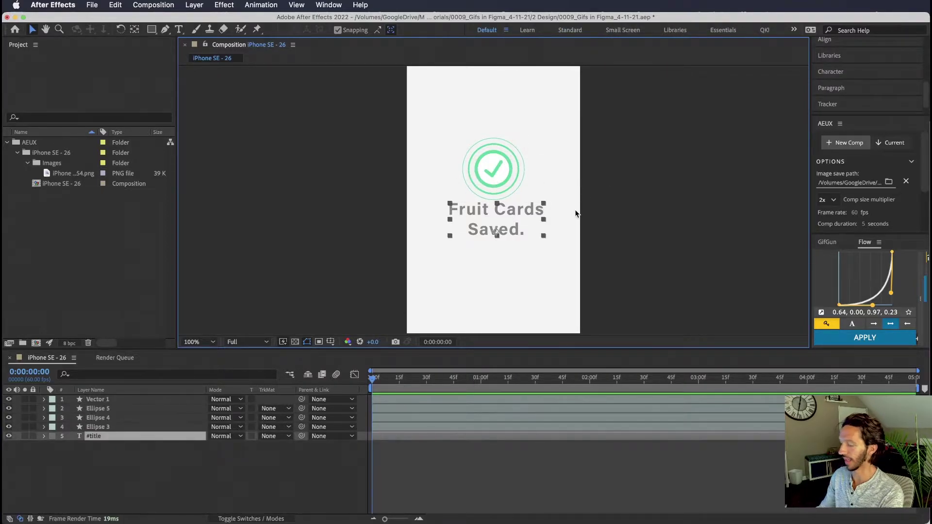
{"action": "key", "text": "Delete"}
{"action": "key", "text": "h"}
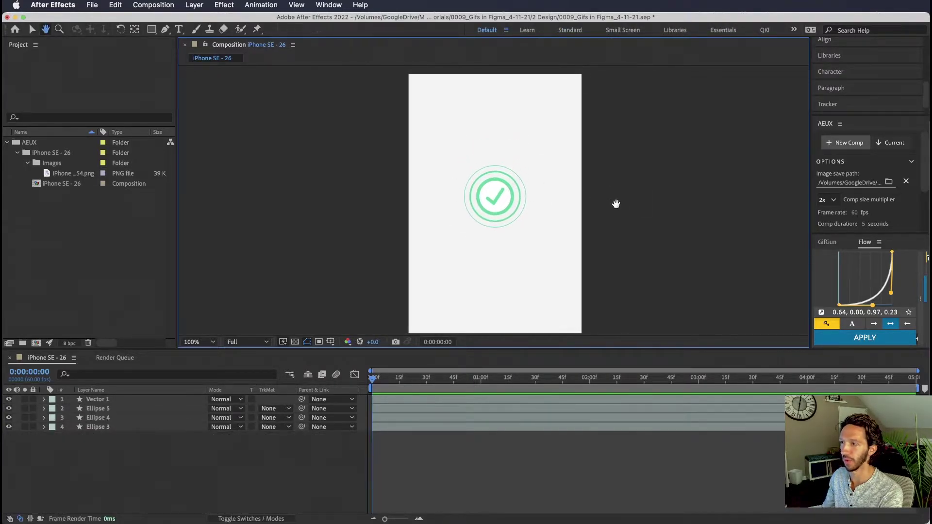
{"action": "key", "text": "v"}
{"action": "key", "text": "period"}
{"action": "scroll", "coordinate": [494, 194], "scroll_direction": "left", "scroll_amount": 3}
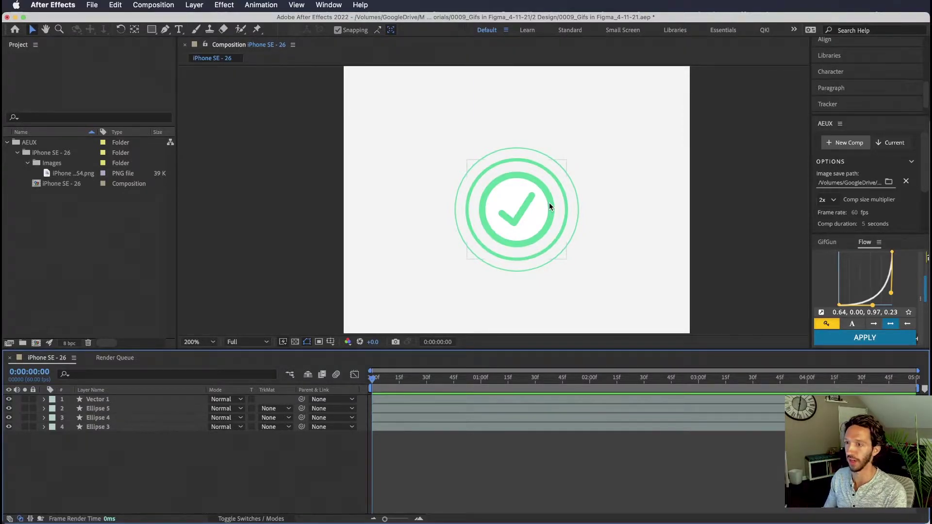
Step: Marquee-select the outer rings Ellipse 4 and Ellipse 5 and delete them
{"action": "left_click", "coordinate": [563, 185]}
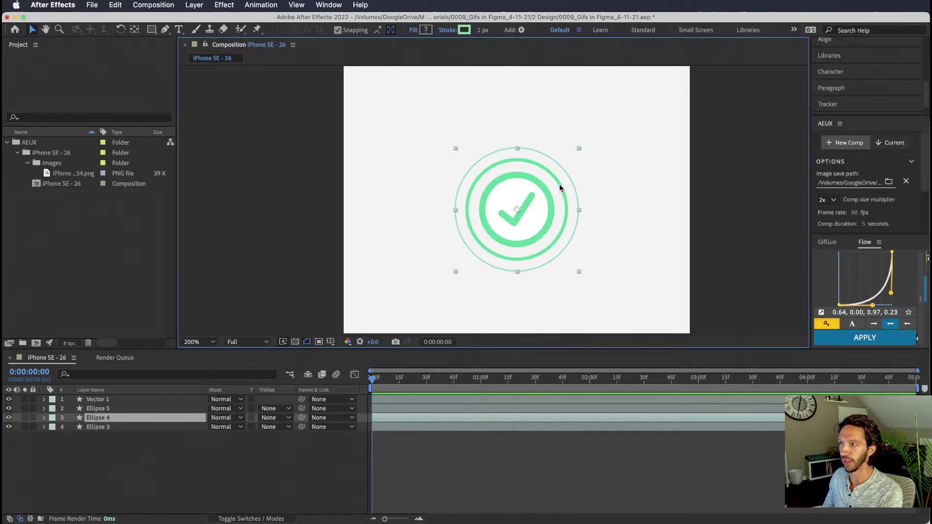
{"action": "left_click", "coordinate": [615, 186]}
{"action": "left_click_drag", "start_coordinate": [563, 212], "coordinate": [562, 210]}
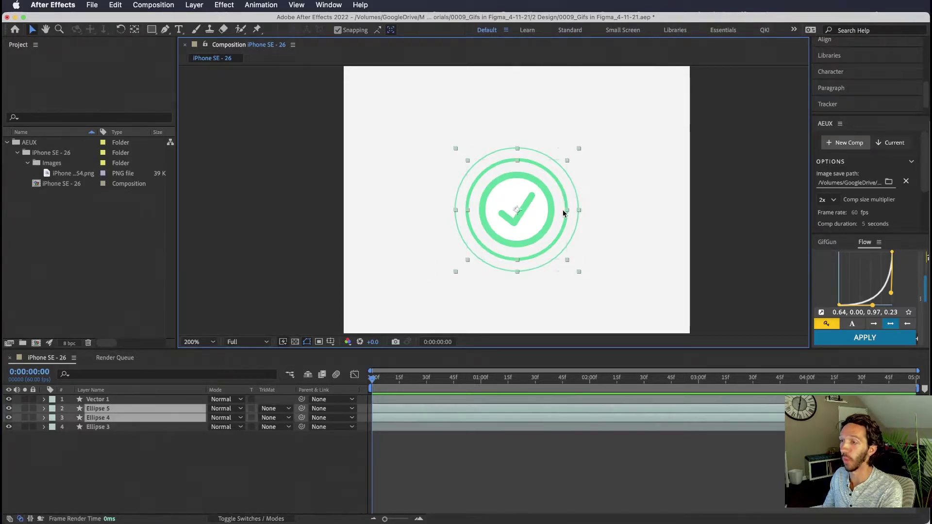
{"action": "left_click", "coordinate": [591, 216]}
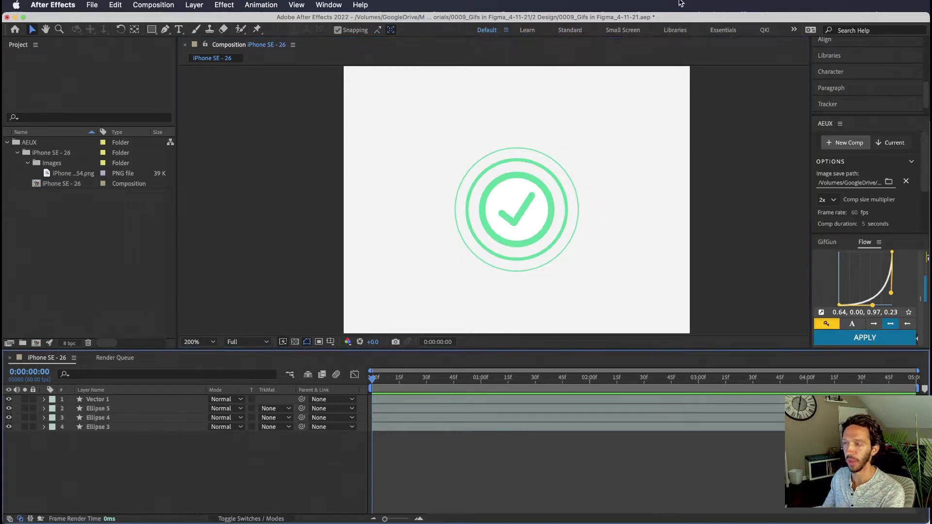
{"action": "mouse_move", "coordinate": [638, 150]}
{"action": "left_mouse_down"}
{"action": "mouse_move", "coordinate": [616, 156]}
{"action": "mouse_move", "coordinate": [529, 231]}
{"action": "left_mouse_up"}
{"action": "key", "text": "Delete"}
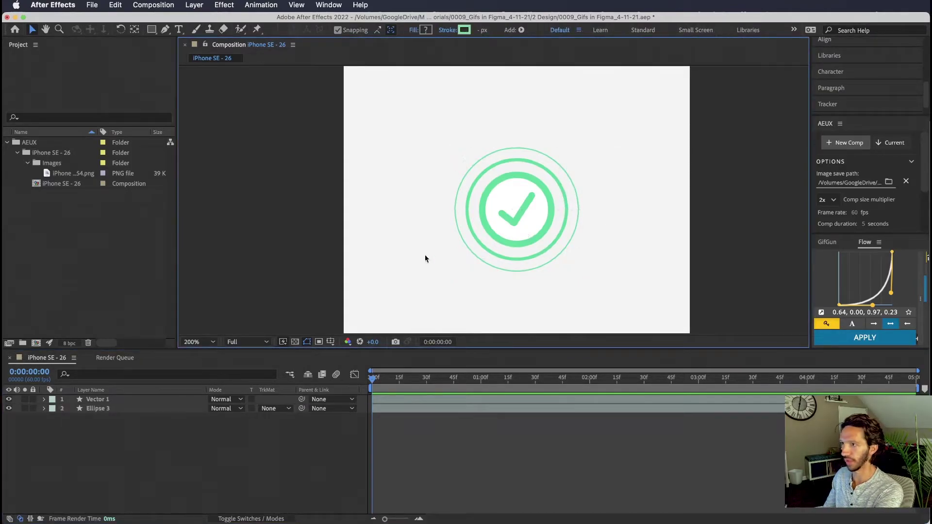
Step: Rename Vector 1 to 'Check' and Ellipse 3 to 'Circle'
{"action": "left_click", "coordinate": [526, 182]}
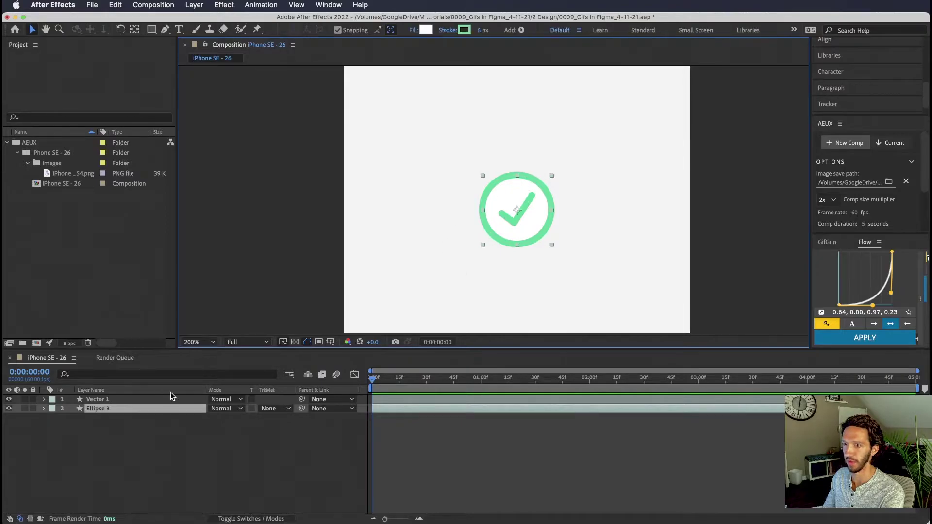
{"action": "left_click", "coordinate": [117, 402]}
{"action": "key", "text": "Return"}
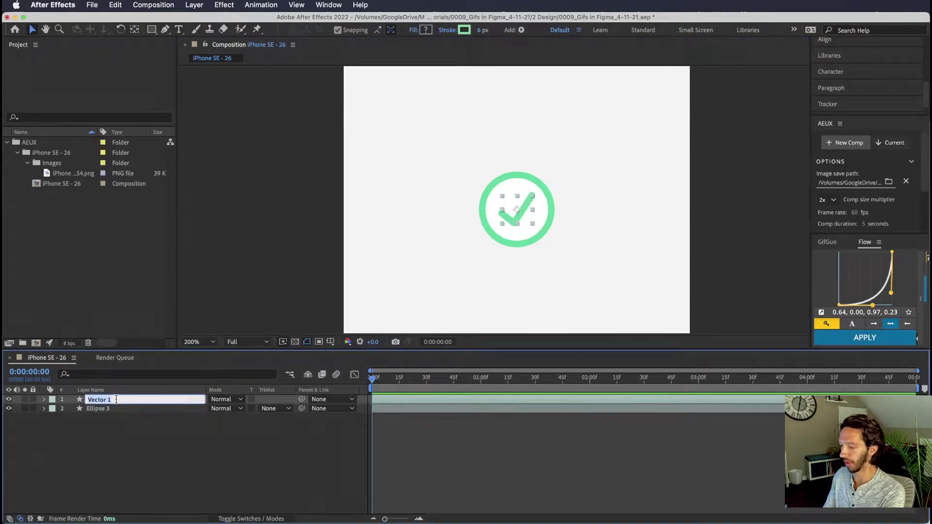
{"action": "type", "text": "Check"}
{"action": "key", "text": "Return"}
{"action": "left_click", "coordinate": [109, 408]}
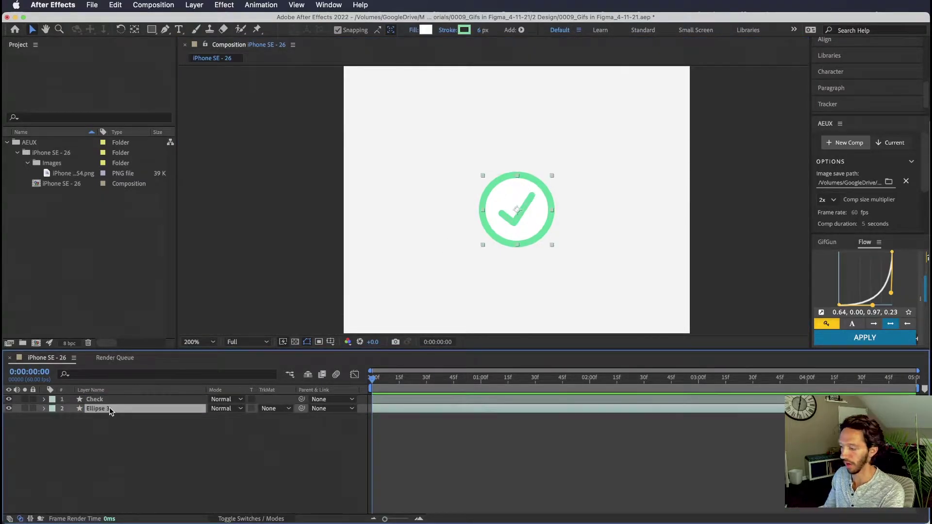
{"action": "key", "text": "Return"}
{"action": "type", "text": "Circle"}
{"action": "key", "text": "Return"}
{"action": "left_click", "coordinate": [110, 422]}
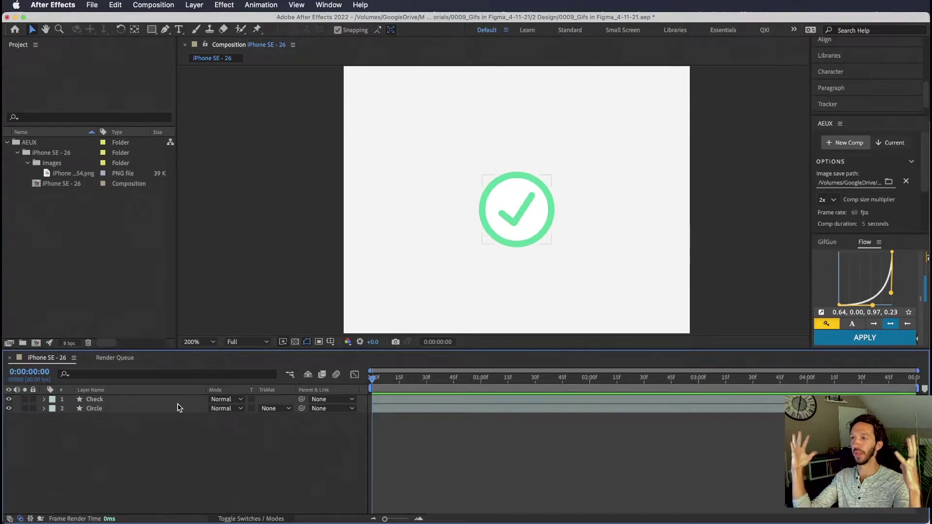
Step: Hide the checkmark, reveal the Circle layer's Scale and enable its stopwatch
{"action": "left_click", "coordinate": [96, 409]}
{"action": "left_click", "coordinate": [8, 399]}
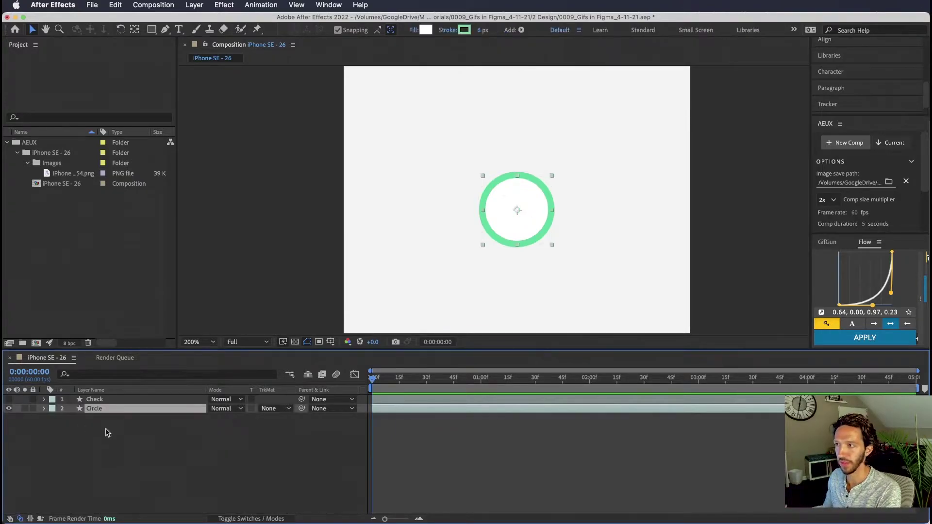
{"action": "left_click", "coordinate": [80, 418]}
{"action": "left_click", "coordinate": [44, 408]}
{"action": "key", "text": "s"}
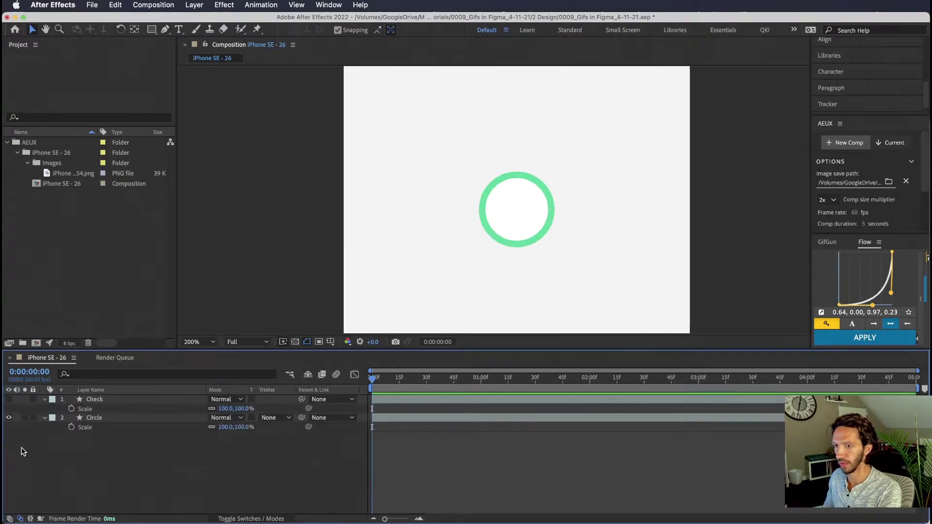
{"action": "left_click", "coordinate": [99, 418]}
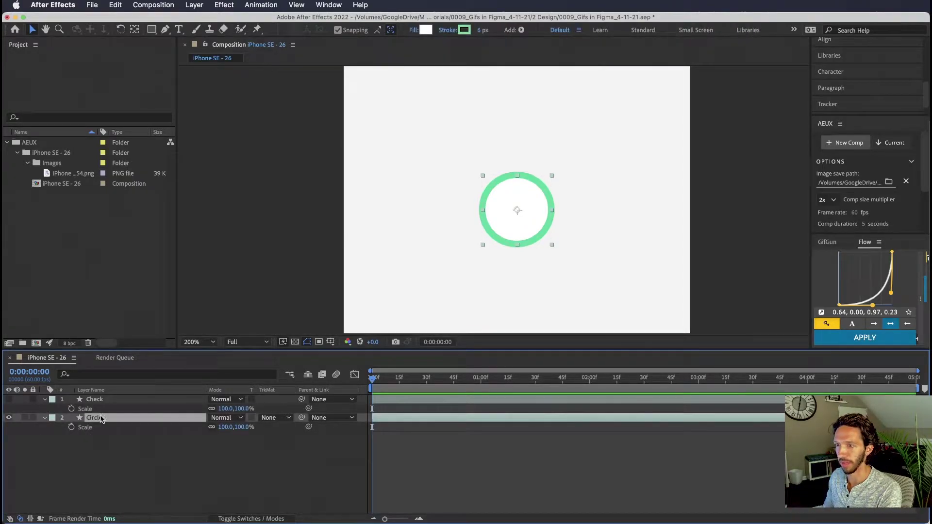
{"action": "left_click", "coordinate": [72, 428]}
Step: Add a 100% Scale keyframe on the Circle at 0:00:00:30
{"action": "key", "text": "shift+Page_Down"}
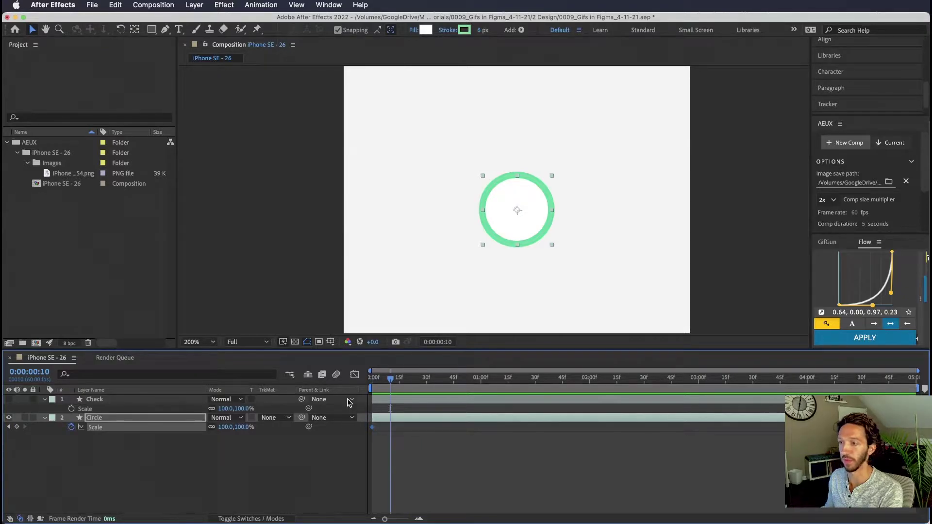
{"action": "key", "text": "shift+Page_Down"}
{"action": "key", "text": "Home"}
{"action": "key", "text": "shift+Page_Down"}
{"action": "key", "text": "shift+Page_Down"}
{"action": "key", "text": "Home"}
{"action": "key", "text": "shift+Page_Down"}
{"action": "key", "text": "shift+Page_Down"}
{"action": "key", "text": "shift+Page_Down"}
{"action": "left_click", "coordinate": [17, 428]}
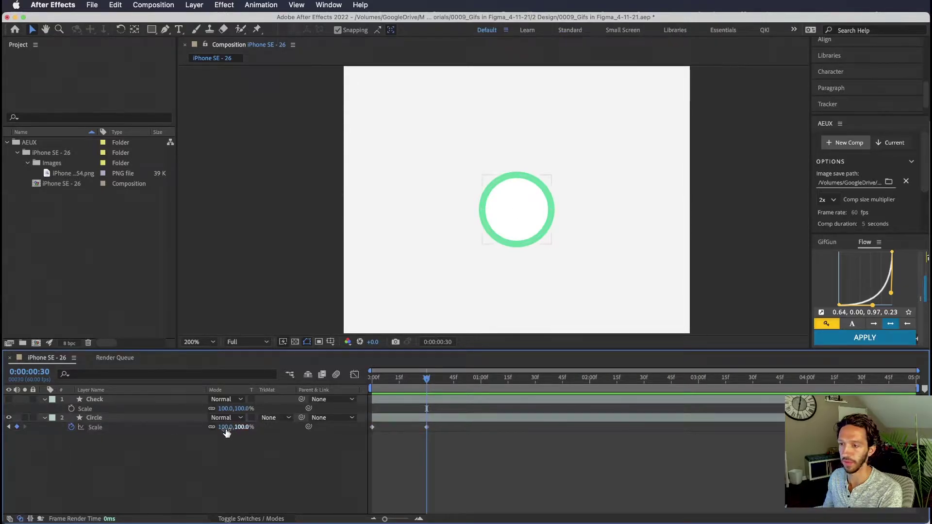
Step: Set the Circle's Scale to 25% at frame 0 and preview the grow-in
{"action": "left_click_drag", "start_coordinate": [579, 171], "coordinate": [473, 267]}
{"action": "left_click_drag", "start_coordinate": [403, 380], "coordinate": [372, 381]}
{"action": "left_click", "coordinate": [242, 427]}
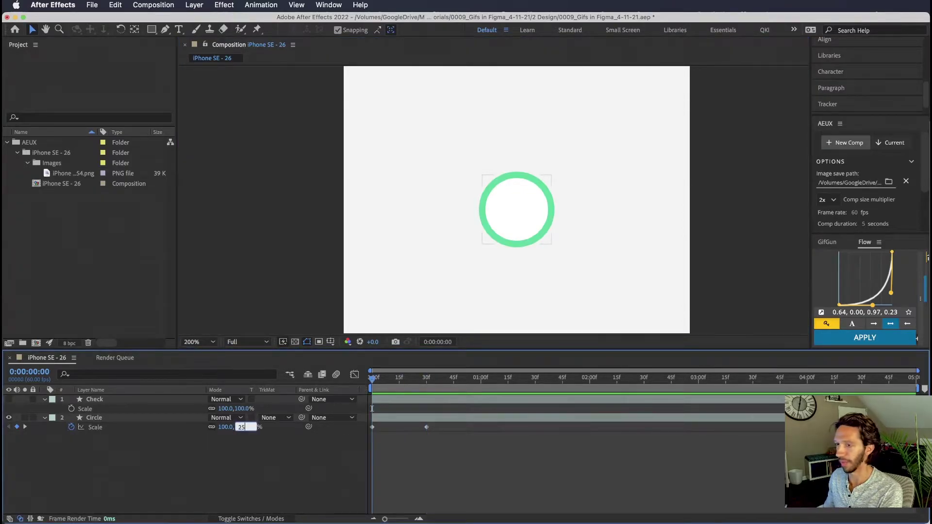
{"action": "key", "text": "Return"}
{"action": "left_click", "coordinate": [260, 454]}
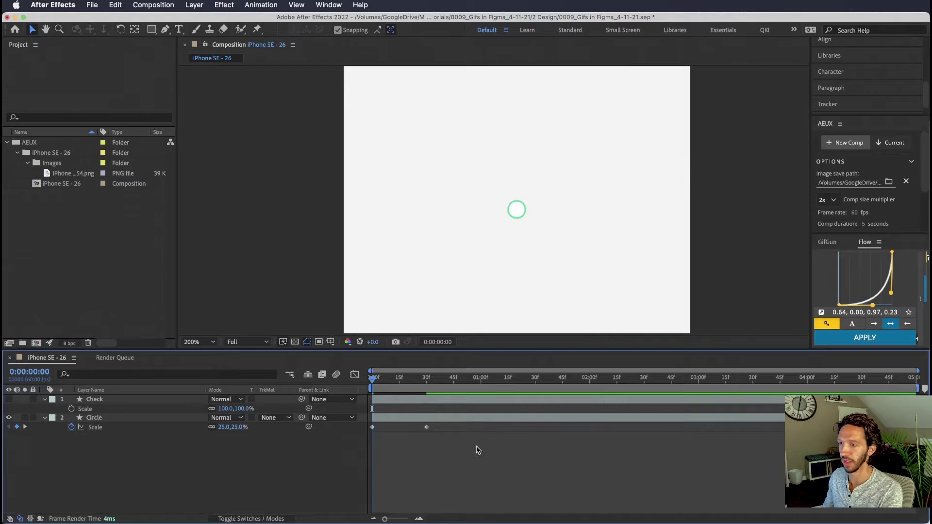
{"action": "key", "text": "space"}
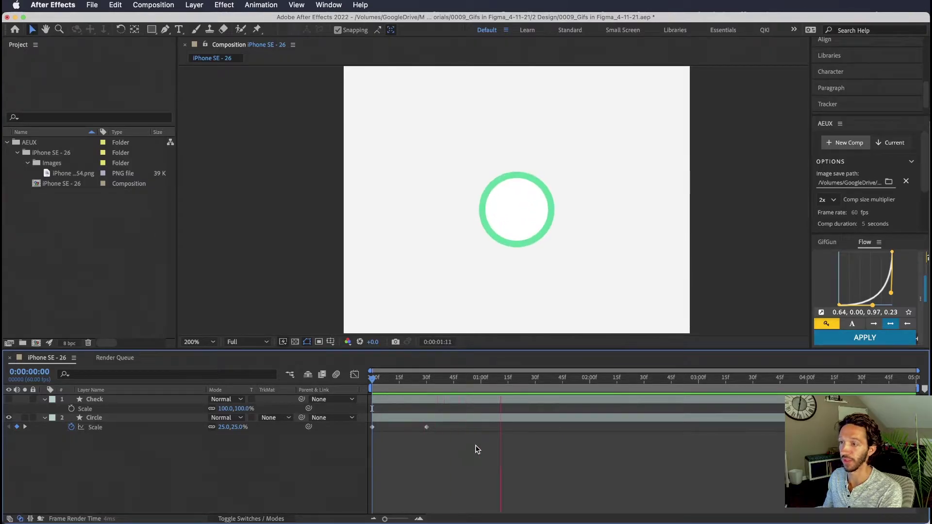
{"action": "left_click", "coordinate": [491, 417]}
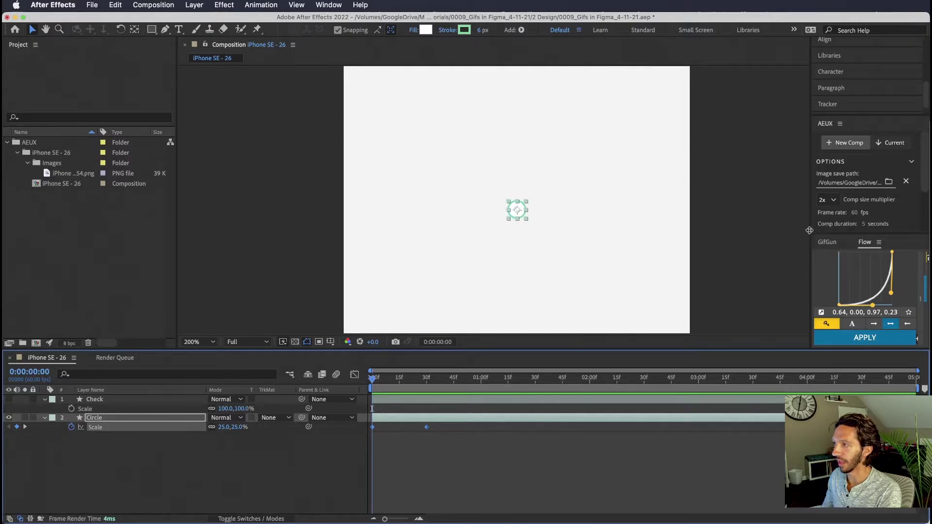
Step: Apply Flow's Enter ease (0.02, 0.73, 0.35, 1.00) to the Circle's two Scale keyframes
{"action": "left_click_drag", "start_coordinate": [810, 230], "coordinate": [751, 174]}
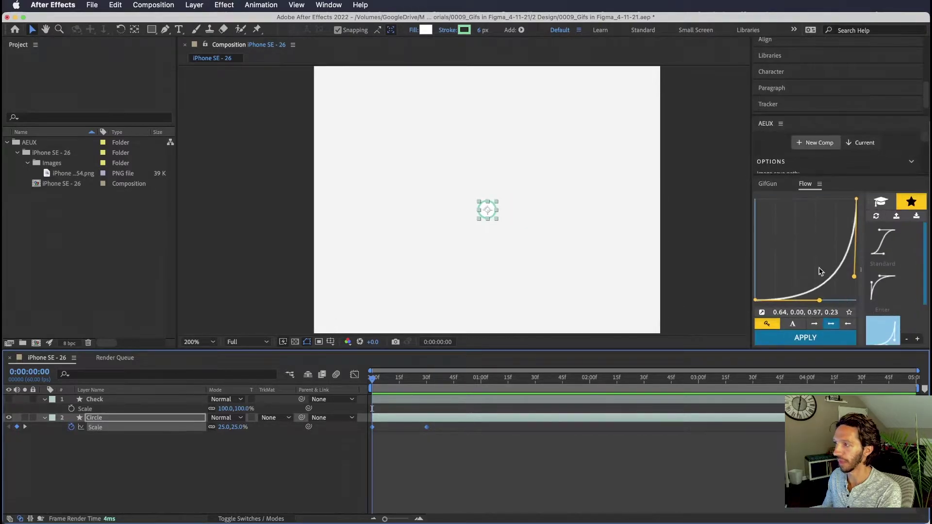
{"action": "left_click", "coordinate": [882, 288]}
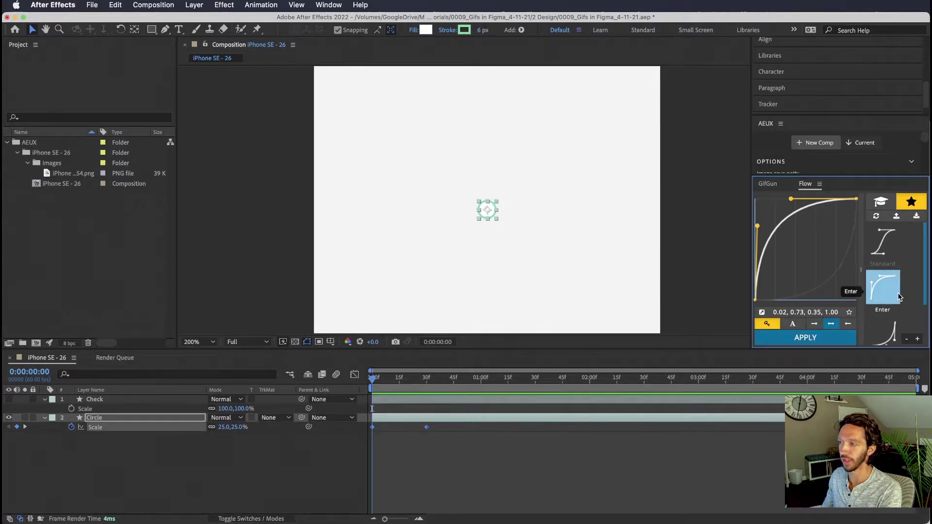
{"action": "left_click", "coordinate": [810, 340]}
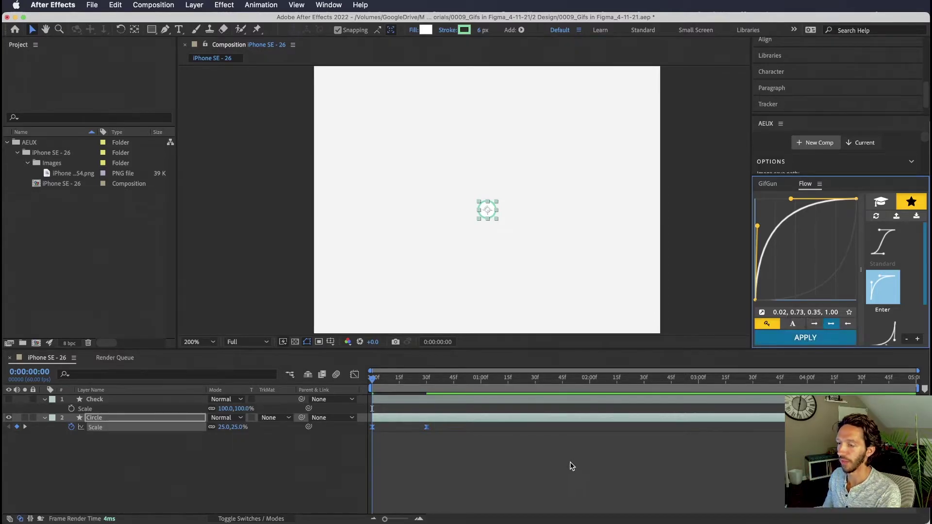
{"action": "left_click", "coordinate": [359, 442]}
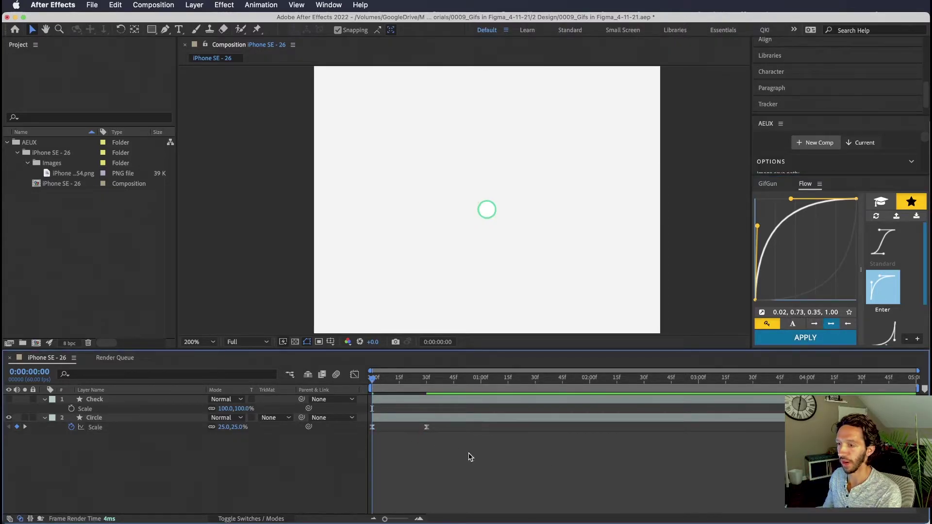
{"action": "left_click_drag", "start_coordinate": [468, 453], "coordinate": [368, 429]}
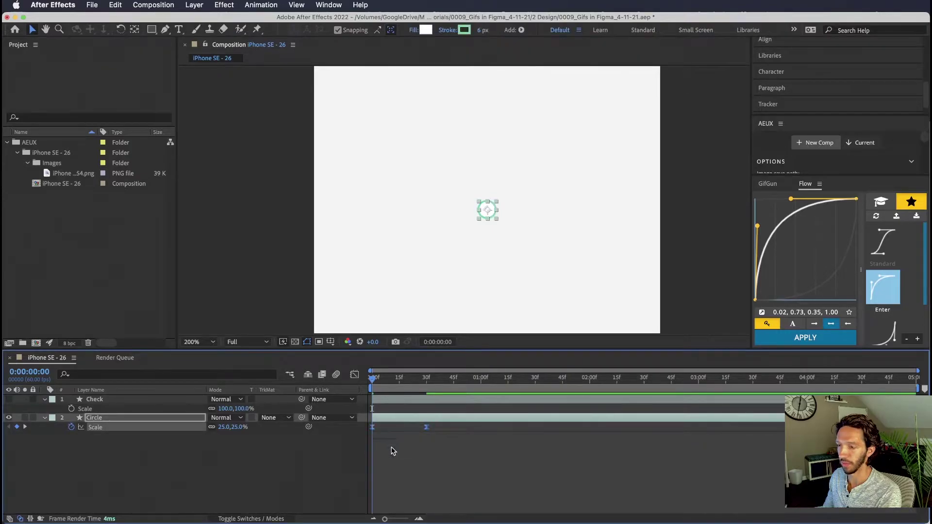
{"action": "left_click", "coordinate": [355, 375]}
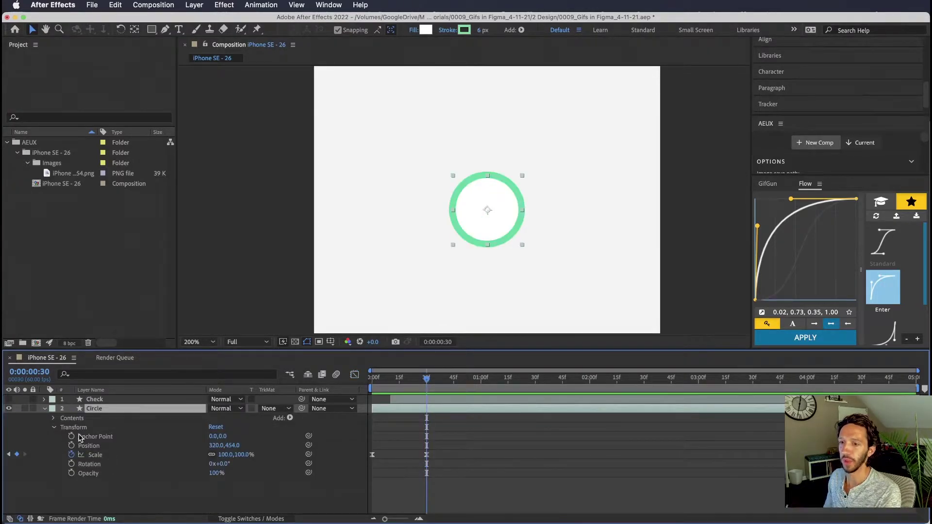
{"action": "left_click", "coordinate": [94, 456]}
{"action": "left_click", "coordinate": [86, 429]}
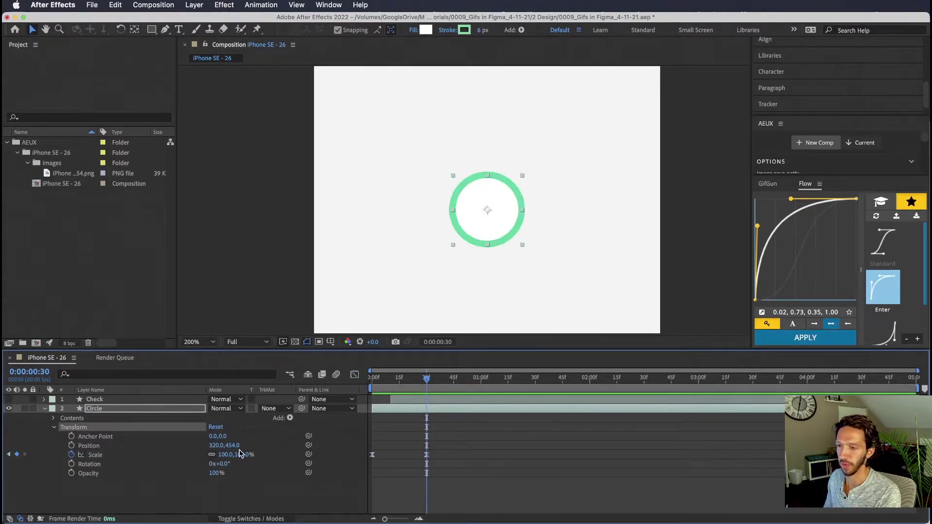
{"action": "left_click_drag", "start_coordinate": [239, 453], "coordinate": [264, 461]}
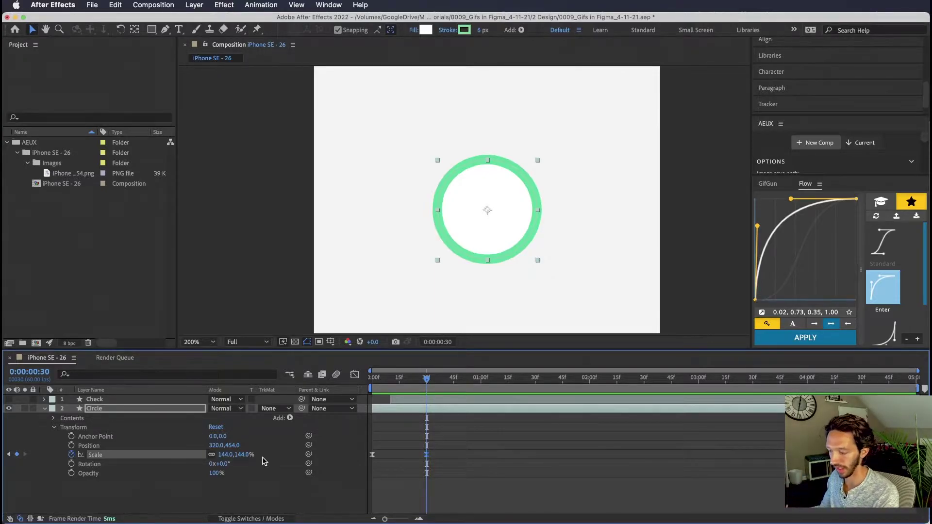
{"action": "key", "text": "super+z"}
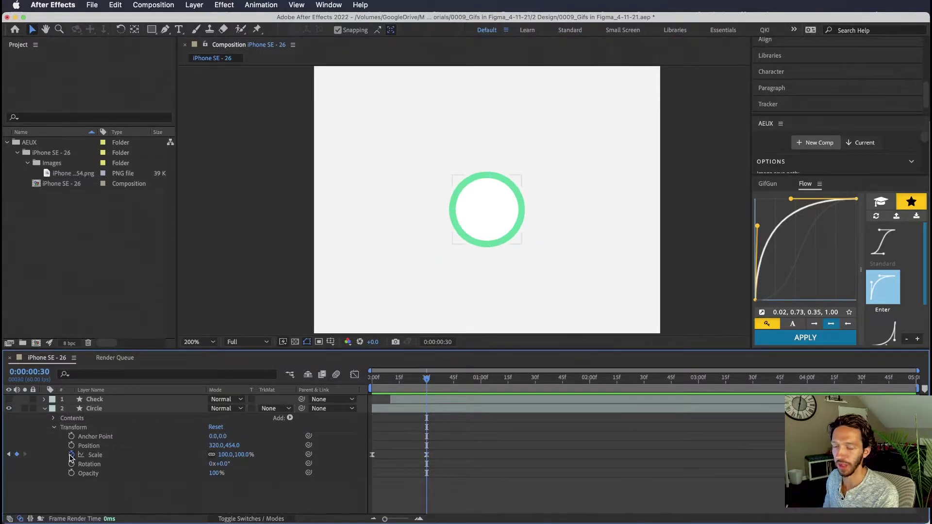
{"action": "left_click", "coordinate": [72, 455]}
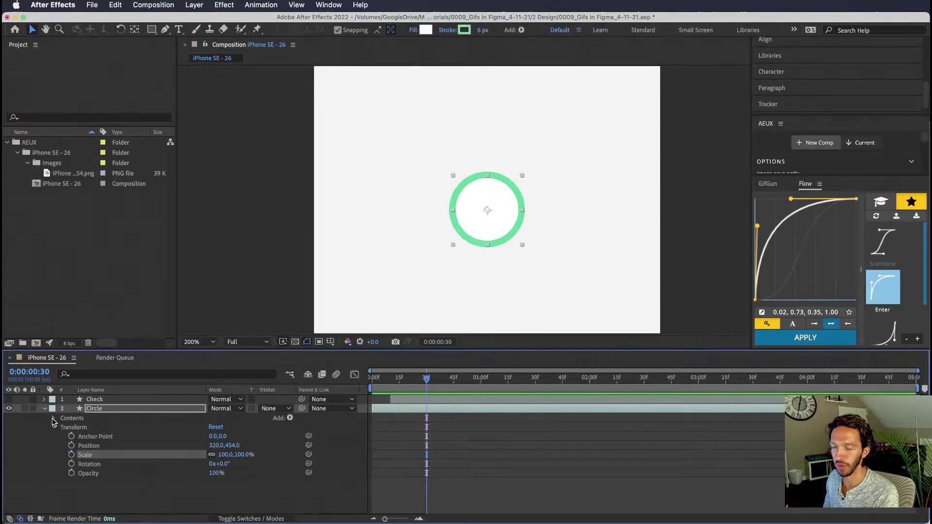
{"action": "left_click", "coordinate": [54, 418]}
{"action": "left_click", "coordinate": [63, 427]}
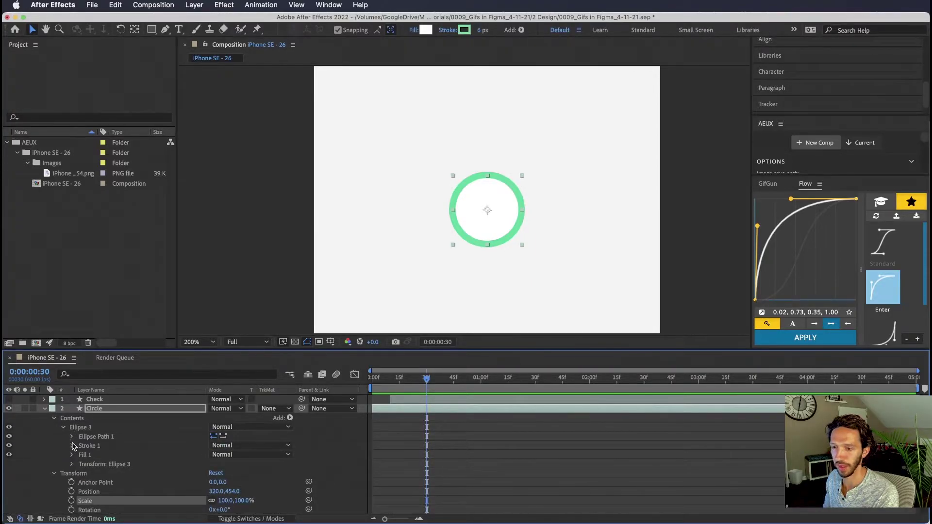
{"action": "left_click", "coordinate": [71, 436]}
{"action": "left_click", "coordinate": [100, 438]}
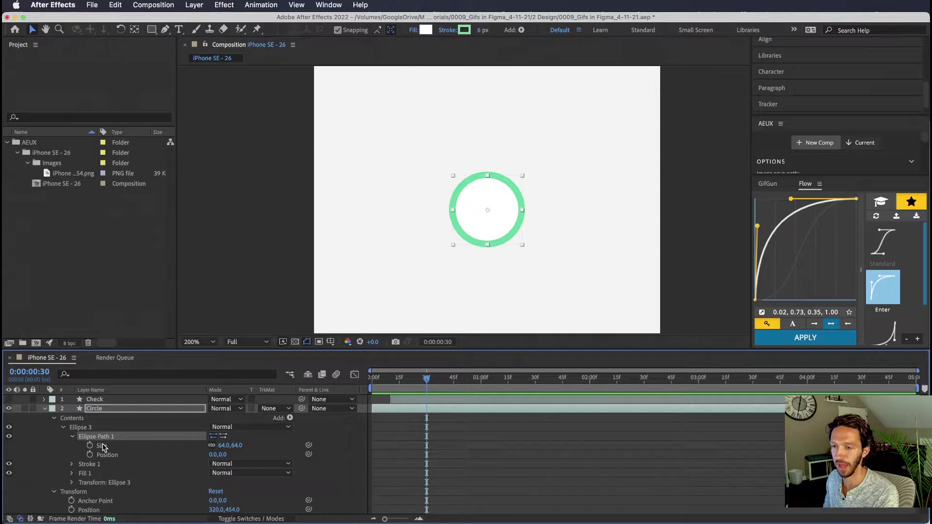
{"action": "left_click", "coordinate": [90, 446]}
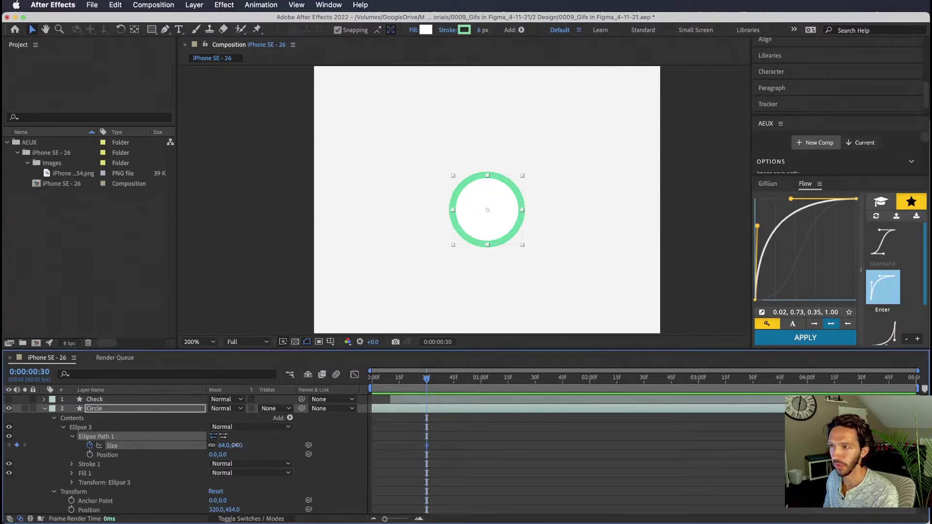
{"action": "left_click_drag", "start_coordinate": [236, 445], "coordinate": [256, 449]}
{"action": "key", "text": "Home"}
{"action": "key", "text": "space"}
{"action": "left_click", "coordinate": [502, 474]}
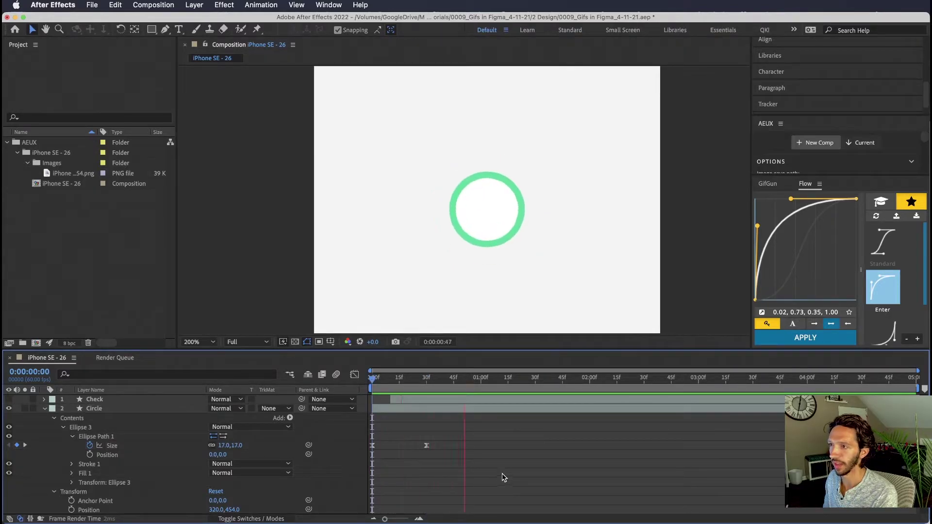
{"action": "left_click", "coordinate": [552, 381]}
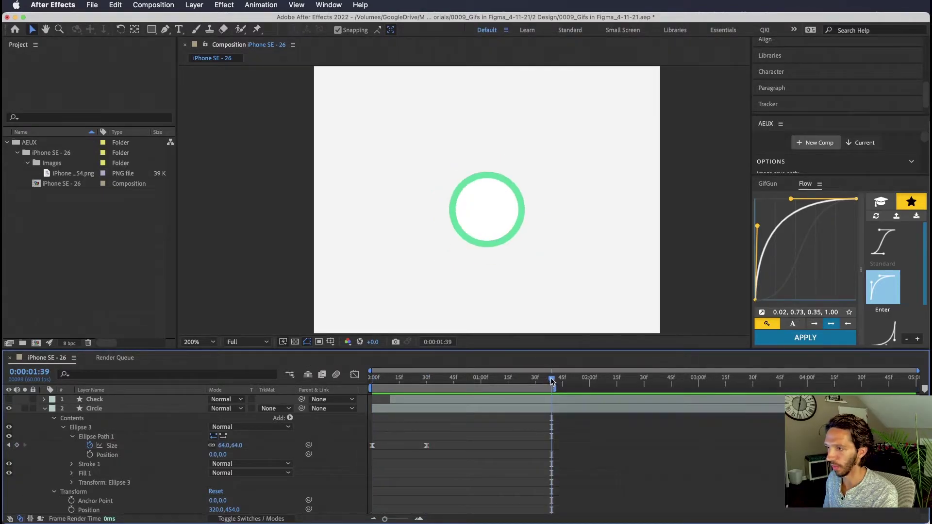
{"action": "key", "text": "Home"}
{"action": "key", "text": "space"}
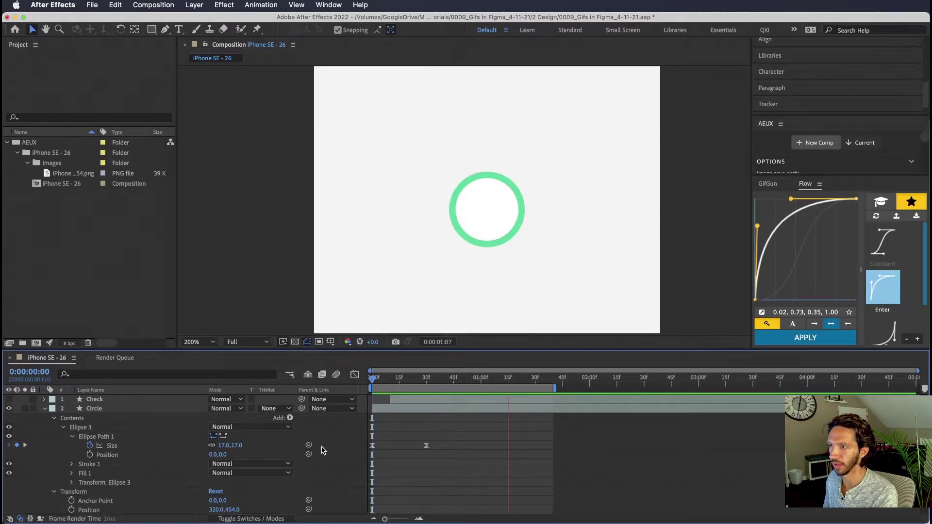
Step: Unhide the checkmark and add Trim Paths to the Check layer's contents
{"action": "key", "text": "s"}
{"action": "left_click", "coordinate": [106, 401]}
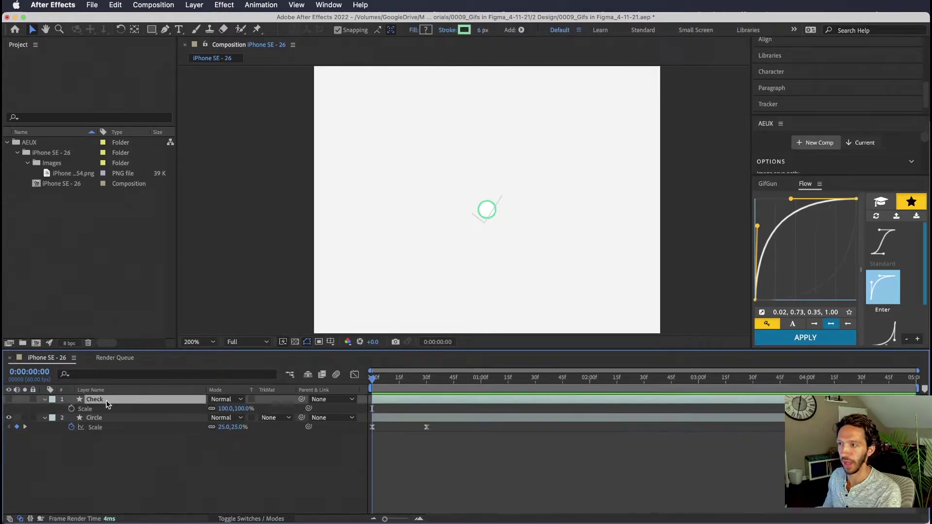
{"action": "left_click", "coordinate": [8, 399]}
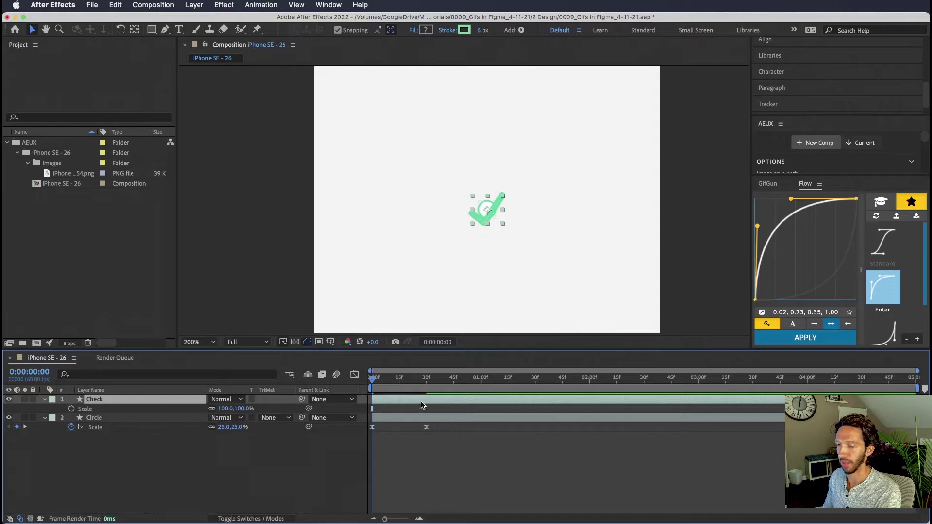
{"action": "left_click_drag", "start_coordinate": [378, 381], "coordinate": [389, 382]}
{"action": "left_click", "coordinate": [426, 433]}
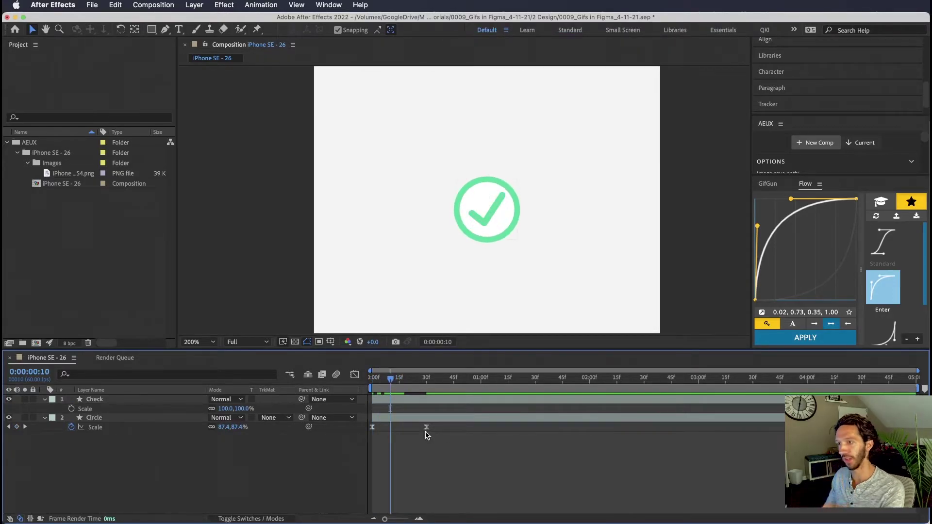
{"action": "left_click", "coordinate": [45, 399]}
{"action": "left_click", "coordinate": [290, 409]}
{"action": "key", "text": "Escape"}
{"action": "key", "text": "grave"}
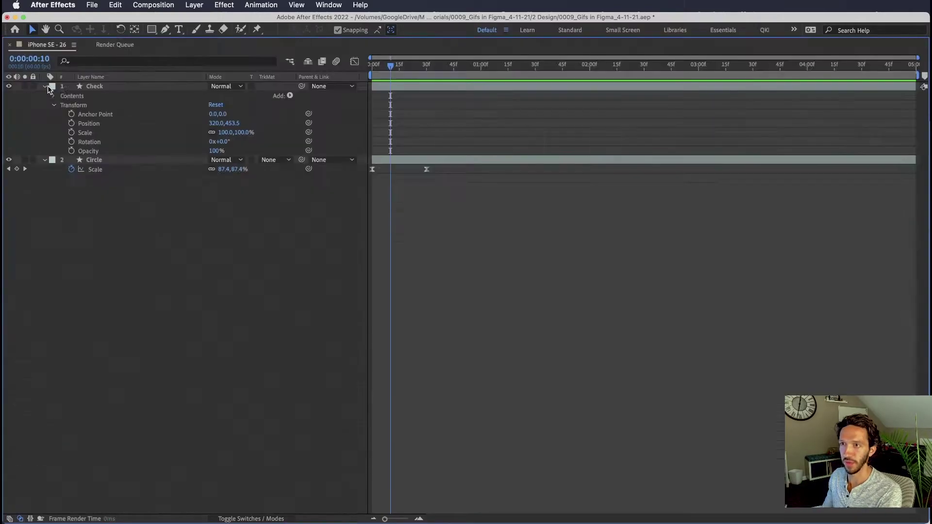
{"action": "left_click", "coordinate": [290, 96]}
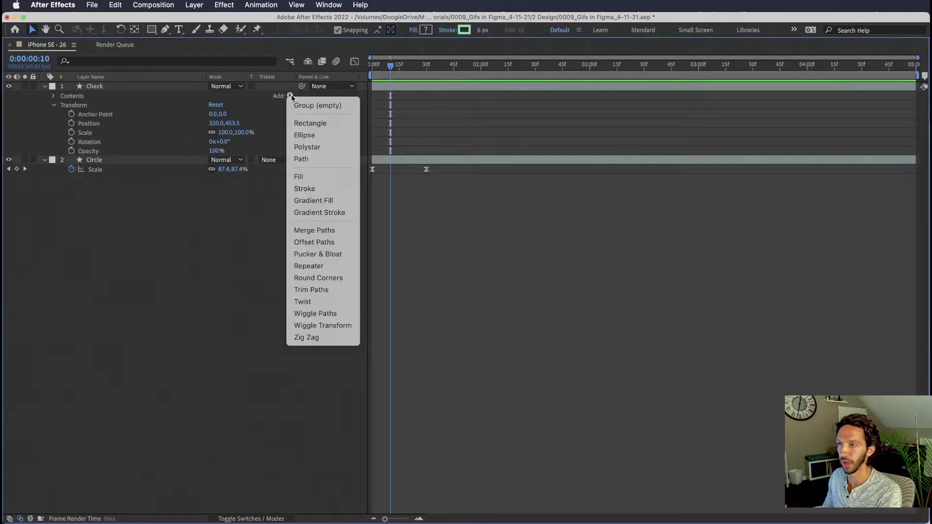
{"action": "left_click", "coordinate": [327, 290]}
{"action": "key", "text": "grave"}
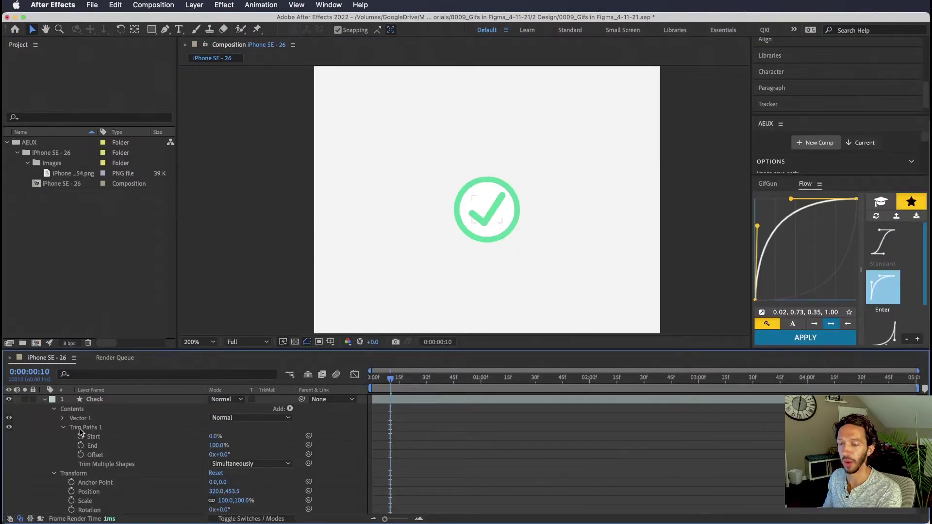
Step: Keyframe the Trim Paths Start and End values at 0:00:00:10
{"action": "left_click", "coordinate": [81, 432]}
{"action": "left_click", "coordinate": [81, 436]}
{"action": "left_click", "coordinate": [80, 445]}
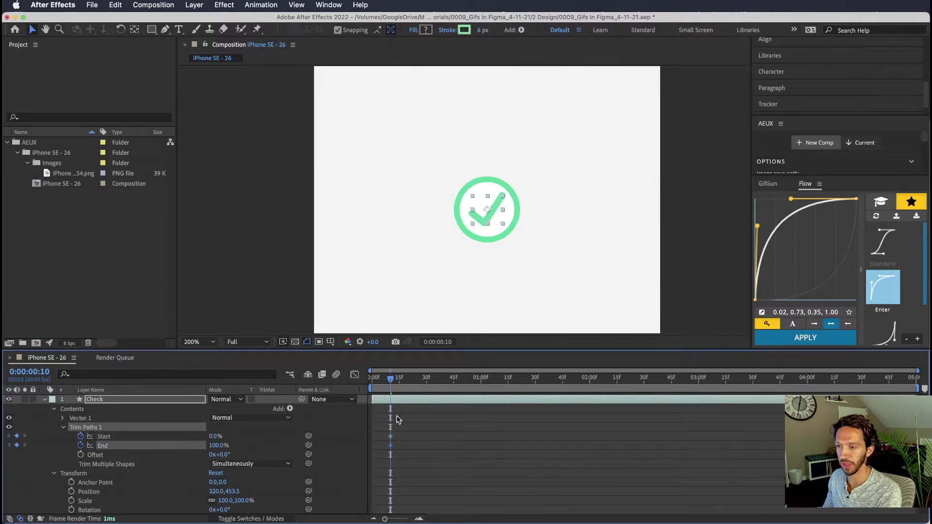
{"action": "left_click", "coordinate": [446, 422]}
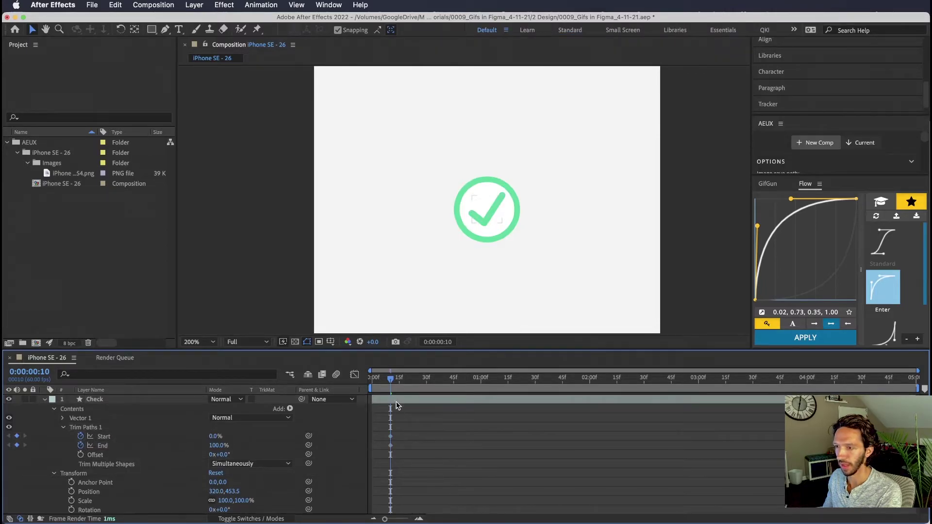
{"action": "key", "text": "super+z"}
{"action": "key", "text": "super+z"}
{"action": "key", "text": "super+z"}
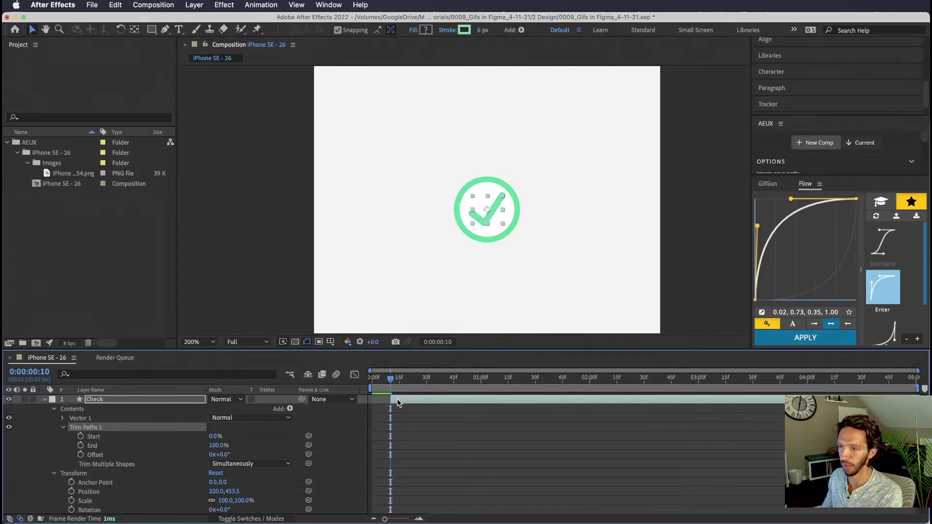
{"action": "left_click", "coordinate": [81, 437]}
{"action": "left_click", "coordinate": [81, 445]}
{"action": "left_click", "coordinate": [411, 407]}
Step: Add Start and End keyframes at 0:00:00:40, then set Start to 100% at frame 10
{"action": "key", "text": "space"}
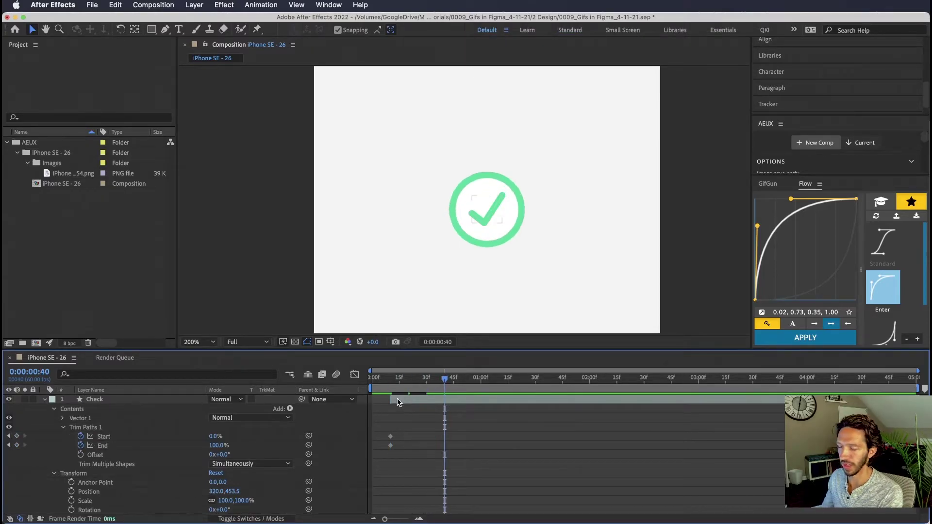
{"action": "left_click", "coordinate": [17, 437]}
{"action": "left_click", "coordinate": [17, 445]}
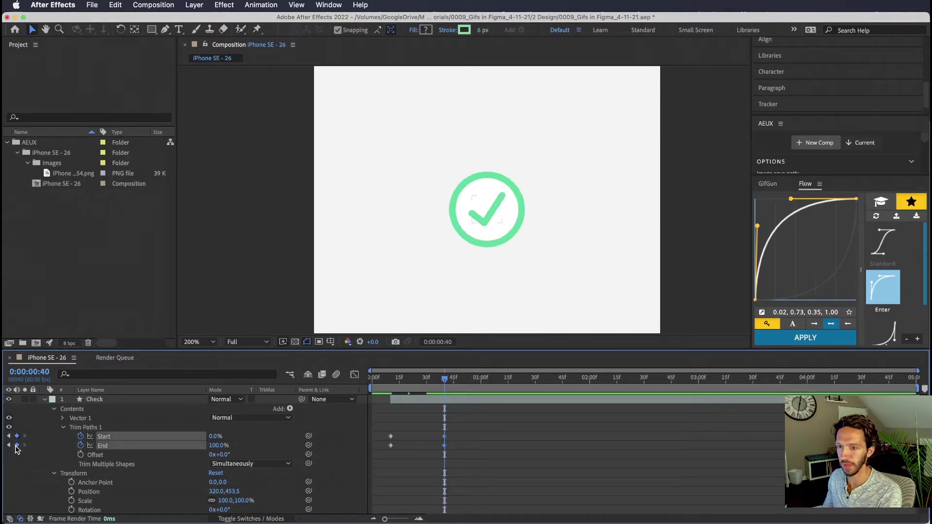
{"action": "left_click", "coordinate": [482, 403]}
{"action": "left_click_drag", "start_coordinate": [443, 382], "coordinate": [391, 382]}
{"action": "mouse_move", "coordinate": [218, 447]}
{"action": "left_mouse_down"}
{"action": "mouse_move", "coordinate": [188, 447]}
{"action": "mouse_move", "coordinate": [218, 447]}
{"action": "mouse_move", "coordinate": [215, 427]}
{"action": "mouse_move", "coordinate": [294, 422]}
{"action": "left_mouse_up"}
{"action": "scroll", "coordinate": [219, 444], "scroll_direction": "down", "scroll_amount": 1}
Step: Select the four Start and End keyframes and apply Flow's Enter ease
{"action": "left_click", "coordinate": [503, 426]}
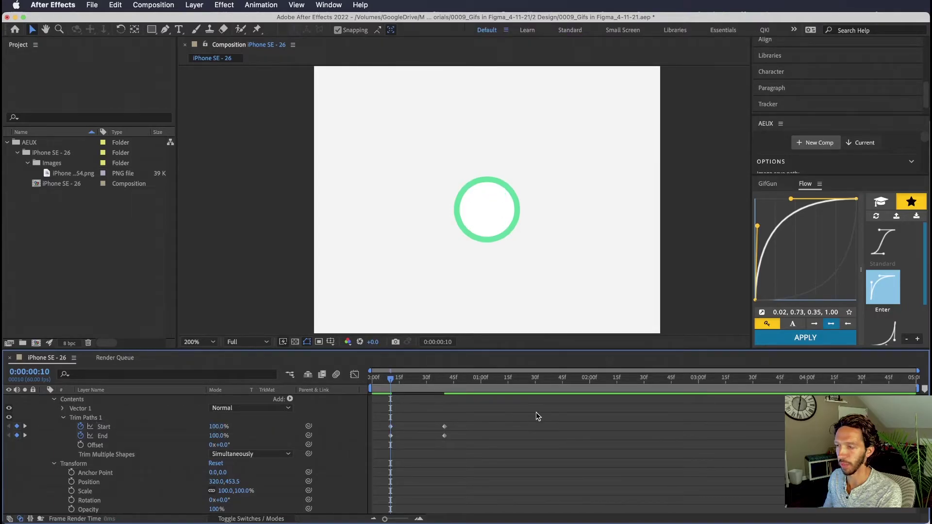
{"action": "key", "text": "space"}
{"action": "left_click", "coordinate": [390, 379]}
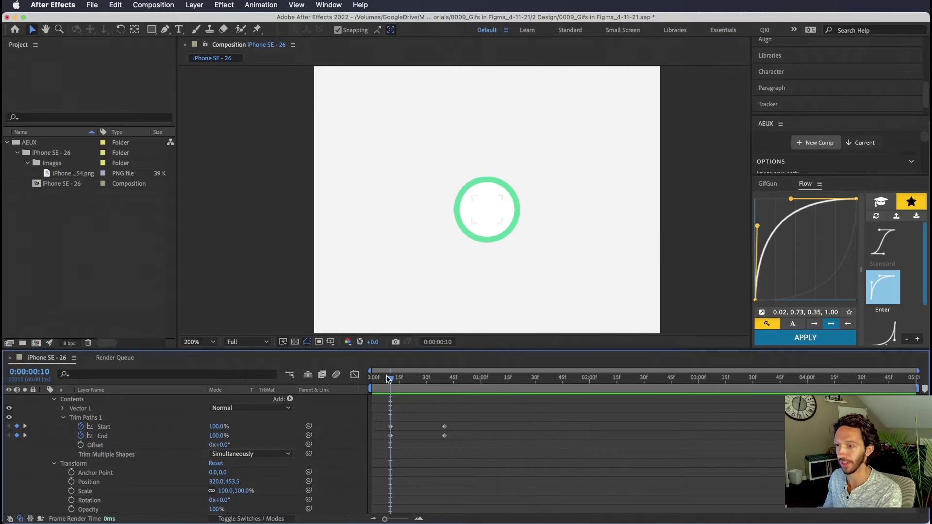
{"action": "left_click_drag", "start_coordinate": [390, 379], "coordinate": [401, 378]}
{"action": "left_click_drag", "start_coordinate": [487, 452], "coordinate": [365, 418]}
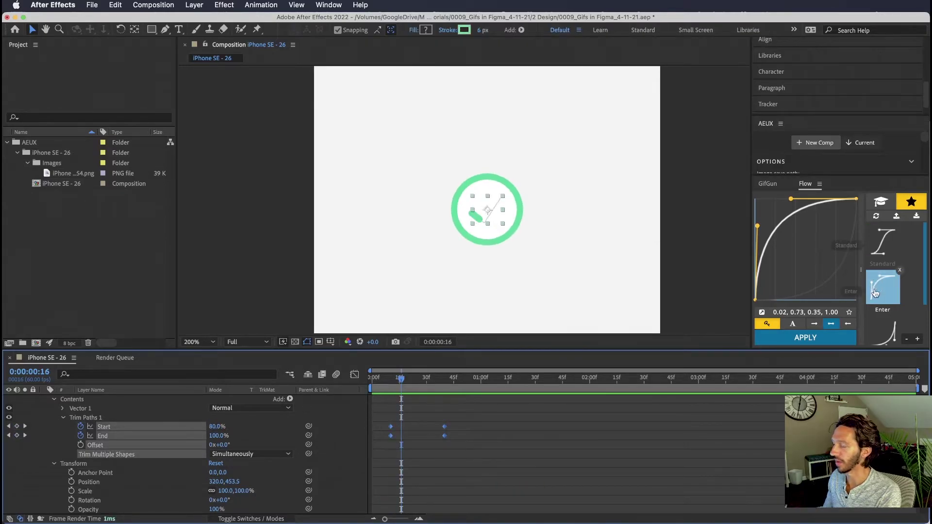
{"action": "left_click", "coordinate": [883, 288]}
{"action": "left_click", "coordinate": [805, 337]}
{"action": "left_click", "coordinate": [483, 441]}
Step: Add a 70% Start keyframe and move it to 0:00:00:22
{"action": "key", "text": "Home"}
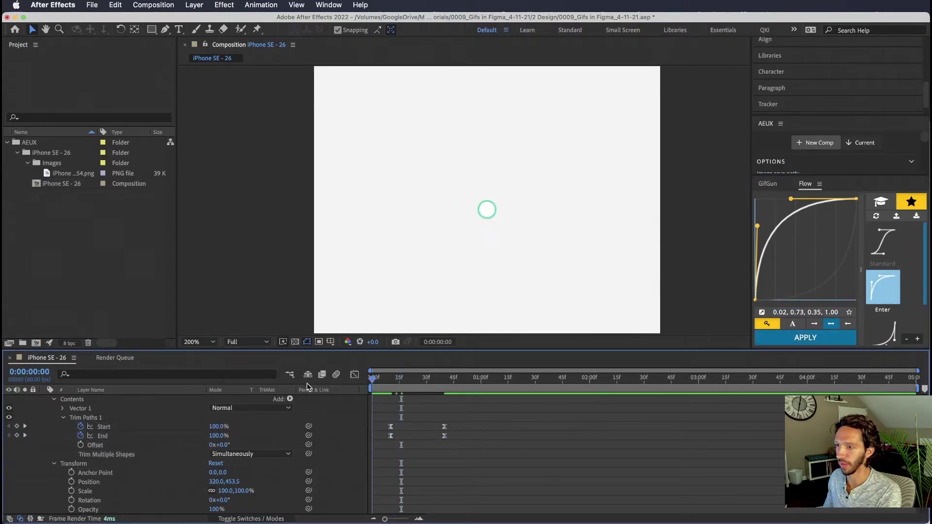
{"action": "left_click", "coordinate": [389, 379]}
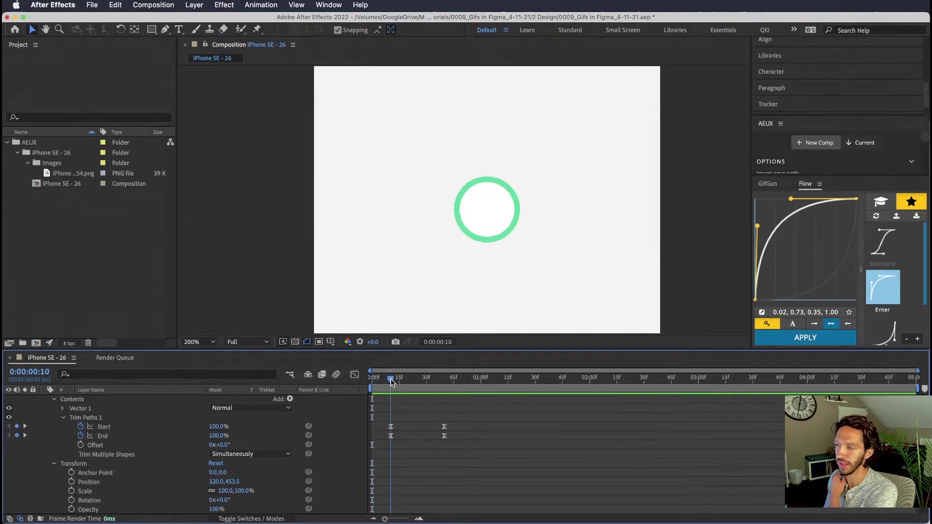
{"action": "left_click_drag", "start_coordinate": [391, 382], "coordinate": [396, 384]}
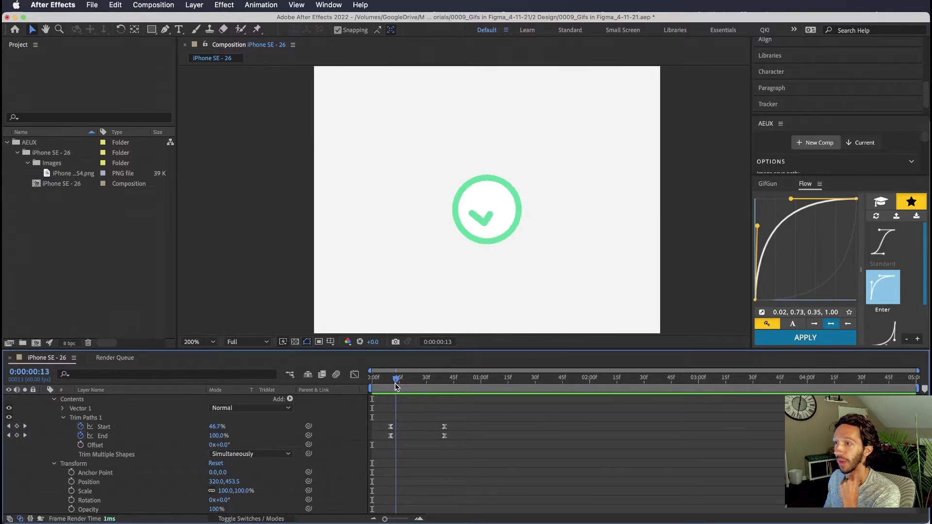
{"action": "mouse_move", "coordinate": [396, 385]}
{"action": "left_mouse_down"}
{"action": "mouse_move", "coordinate": [418, 385]}
{"action": "mouse_move", "coordinate": [384, 388]}
{"action": "mouse_move", "coordinate": [407, 391]}
{"action": "left_mouse_up"}
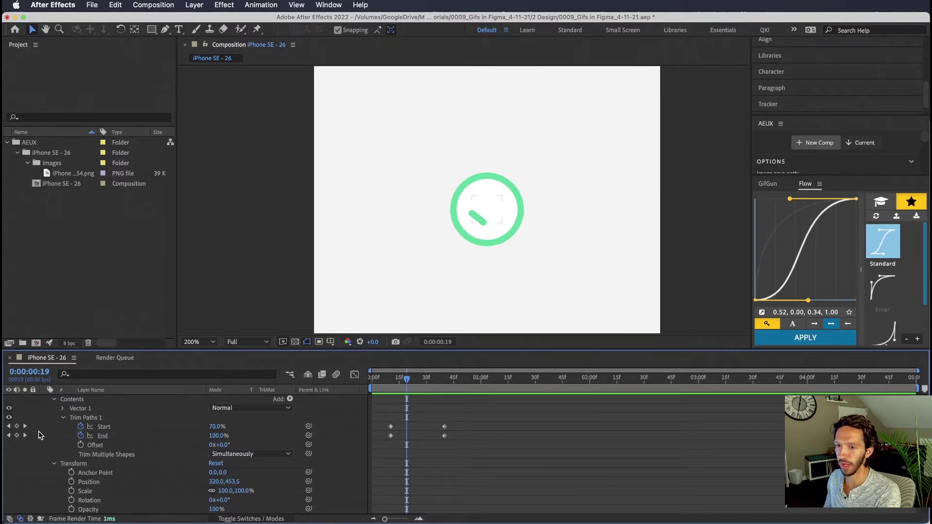
{"action": "left_click", "coordinate": [17, 426]}
{"action": "mouse_move", "coordinate": [407, 380]}
{"action": "left_mouse_down"}
{"action": "mouse_move", "coordinate": [398, 384]}
{"action": "mouse_move", "coordinate": [446, 390]}
{"action": "left_mouse_up"}
{"action": "left_click_drag", "start_coordinate": [407, 430], "coordinate": [413, 431]}
{"action": "mouse_move", "coordinate": [401, 388]}
{"action": "left_mouse_down"}
{"action": "mouse_move", "coordinate": [378, 384]}
{"action": "mouse_move", "coordinate": [452, 390]}
{"action": "mouse_move", "coordinate": [476, 422]}
{"action": "mouse_move", "coordinate": [406, 431]}
{"action": "left_mouse_up"}
Step: Reapply the Enter ease to the Start keyframes and preview the checkmark draw-on
{"action": "left_click", "coordinate": [872, 291]}
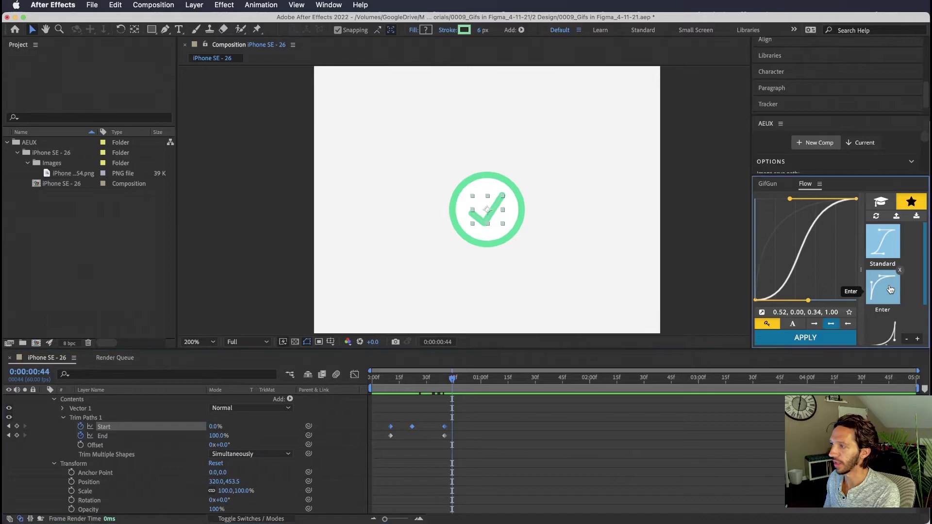
{"action": "left_click", "coordinate": [817, 343]}
{"action": "left_click", "coordinate": [607, 401]}
{"action": "key", "text": "Home"}
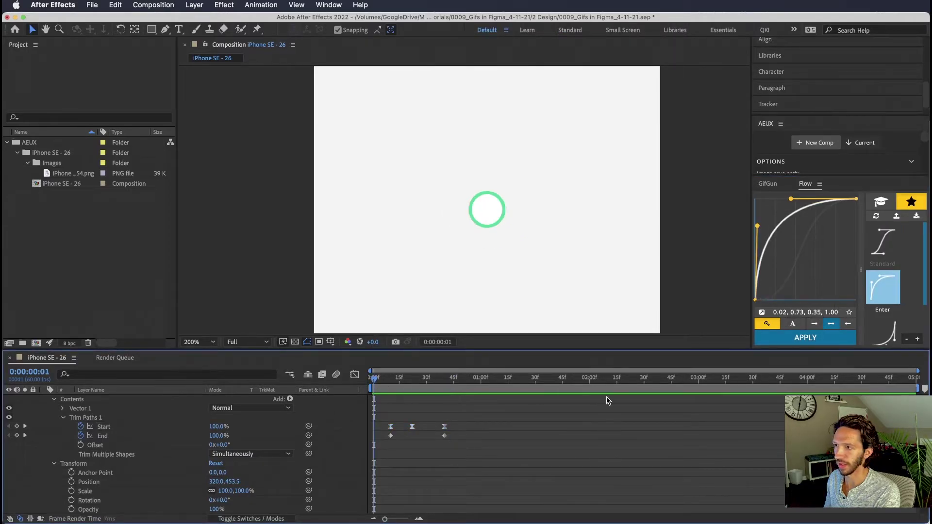
{"action": "key", "text": "space"}
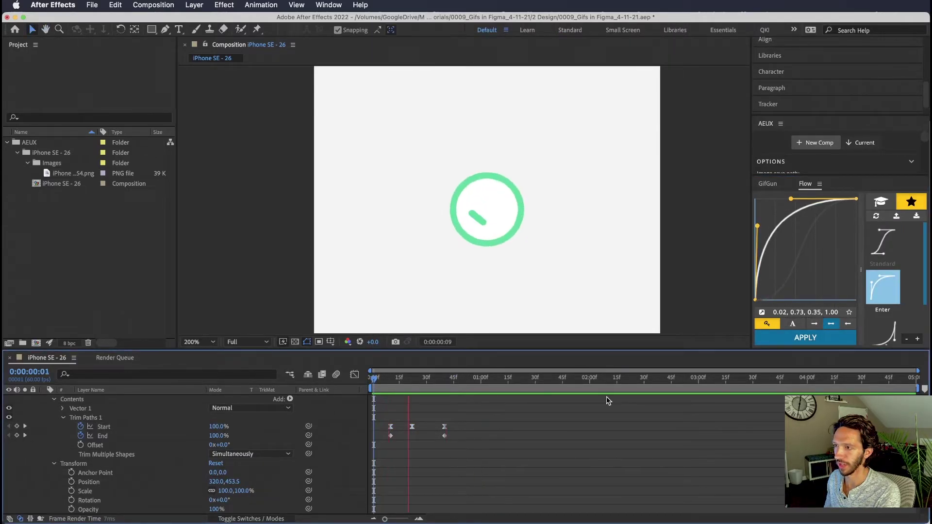
{"action": "left_click", "coordinate": [376, 430]}
Step: In the Graph Editor, make the middle Start keyframe Auto Bezier and drag its handle smooth
{"action": "left_click", "coordinate": [354, 375]}
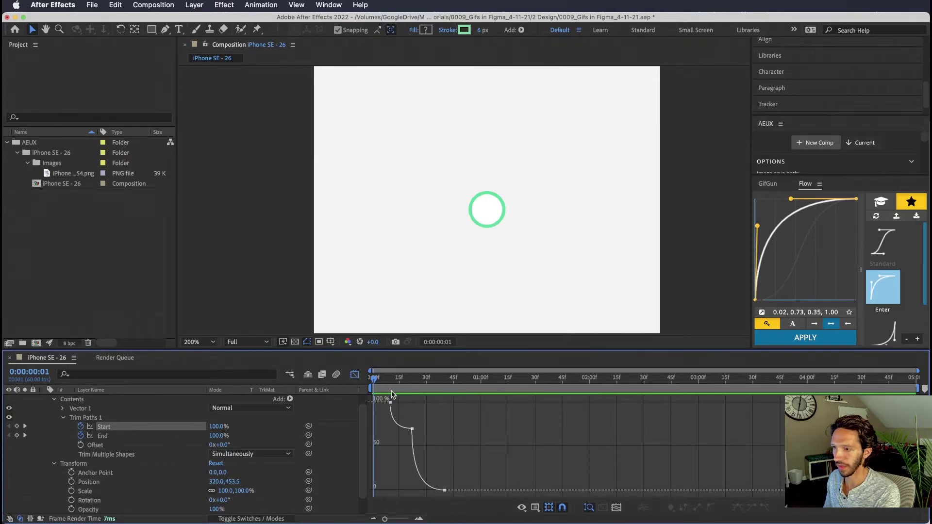
{"action": "left_click_drag", "start_coordinate": [390, 392], "coordinate": [451, 390]}
{"action": "left_click_drag", "start_coordinate": [397, 440], "coordinate": [409, 440]}
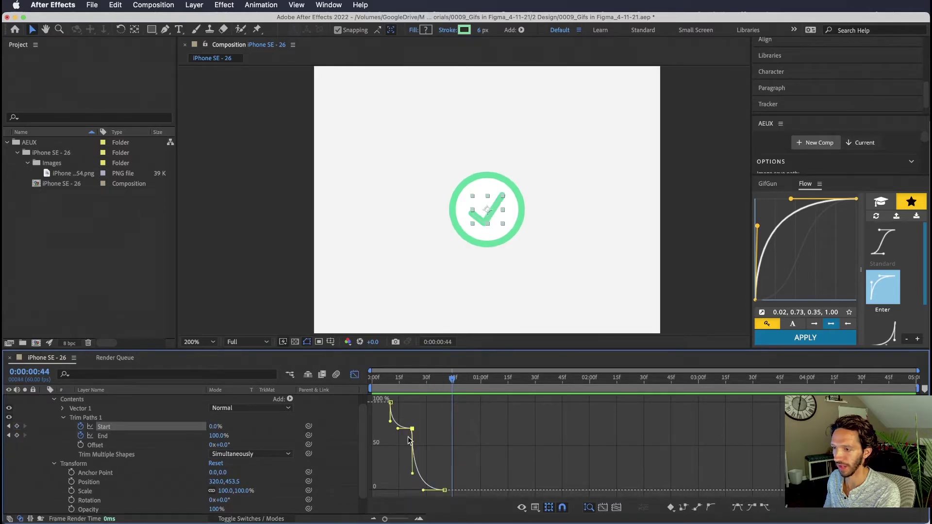
{"action": "left_click", "coordinate": [710, 508]}
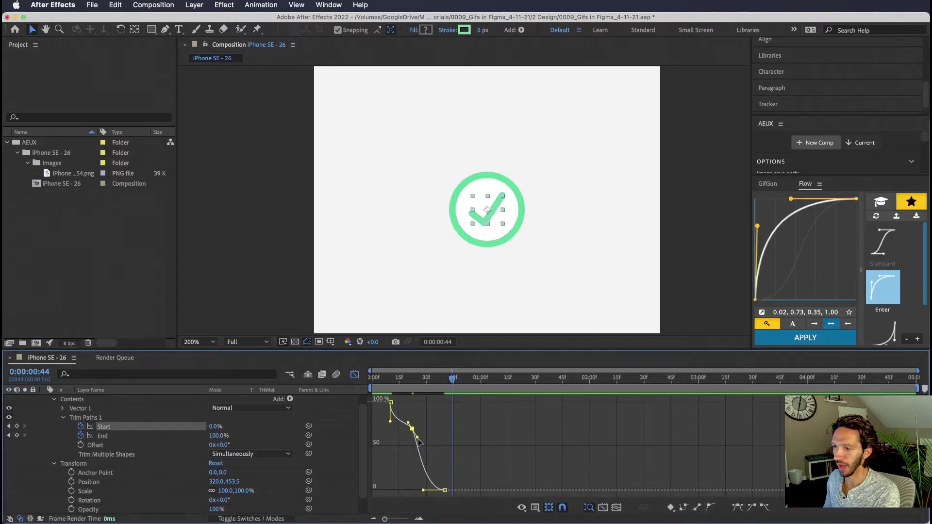
{"action": "left_click_drag", "start_coordinate": [418, 440], "coordinate": [422, 452]}
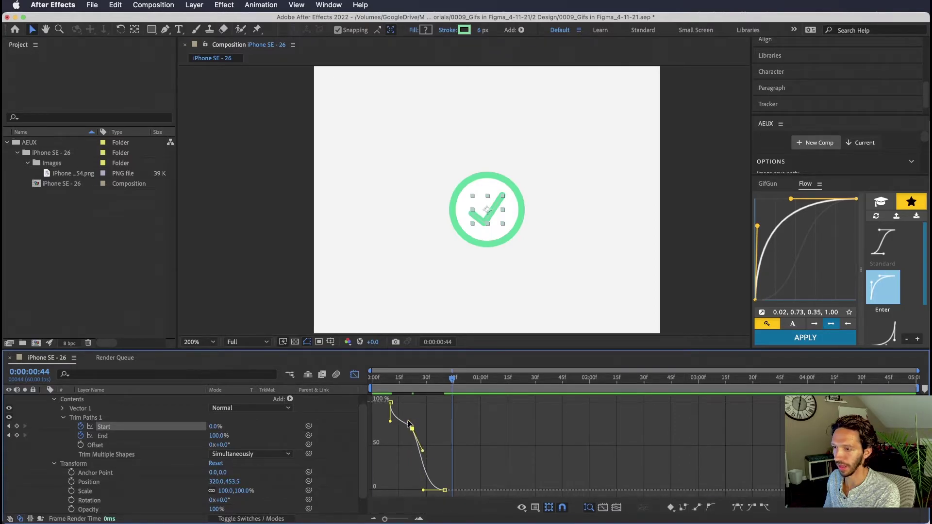
{"action": "left_click_drag", "start_coordinate": [386, 378], "coordinate": [459, 390]}
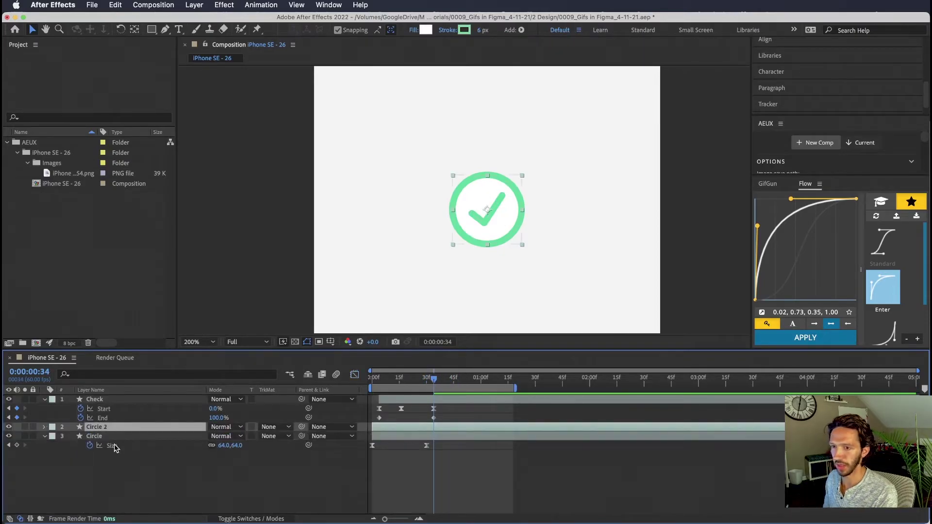
Step: Duplicate Circle as Circle 2 and re-key its Size to grow from 30f to 154×154 at one second
{"action": "left_click", "coordinate": [115, 436]}
{"action": "left_click", "coordinate": [121, 429]}
{"action": "key", "text": "super+d"}
{"action": "left_click", "coordinate": [137, 466]}
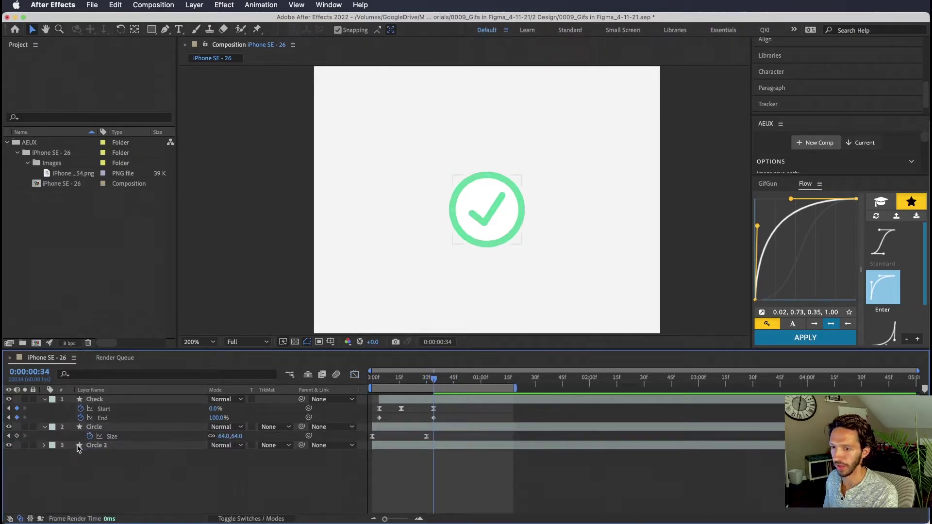
{"action": "left_click", "coordinate": [127, 446]}
{"action": "key", "text": "u"}
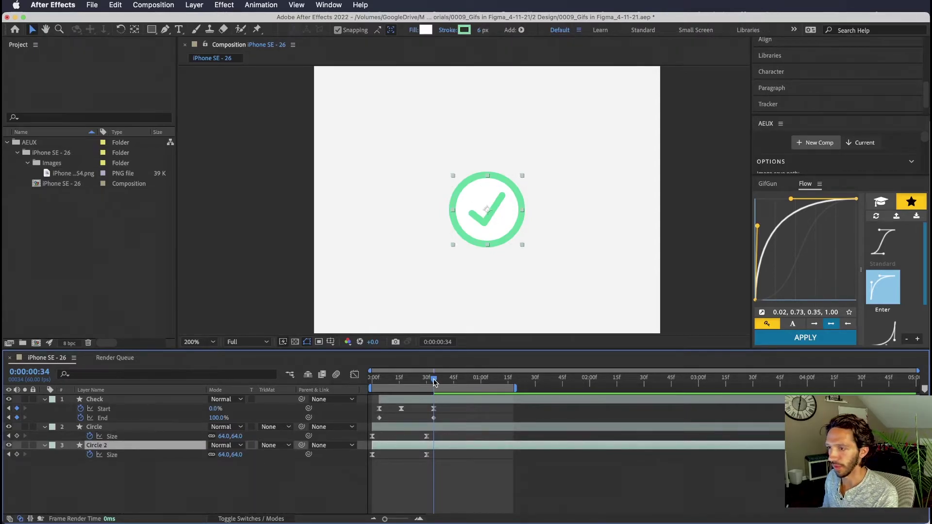
{"action": "left_click_drag", "start_coordinate": [434, 382], "coordinate": [426, 384]}
{"action": "left_click_drag", "start_coordinate": [389, 456], "coordinate": [365, 455]}
{"action": "key", "text": "Delete"}
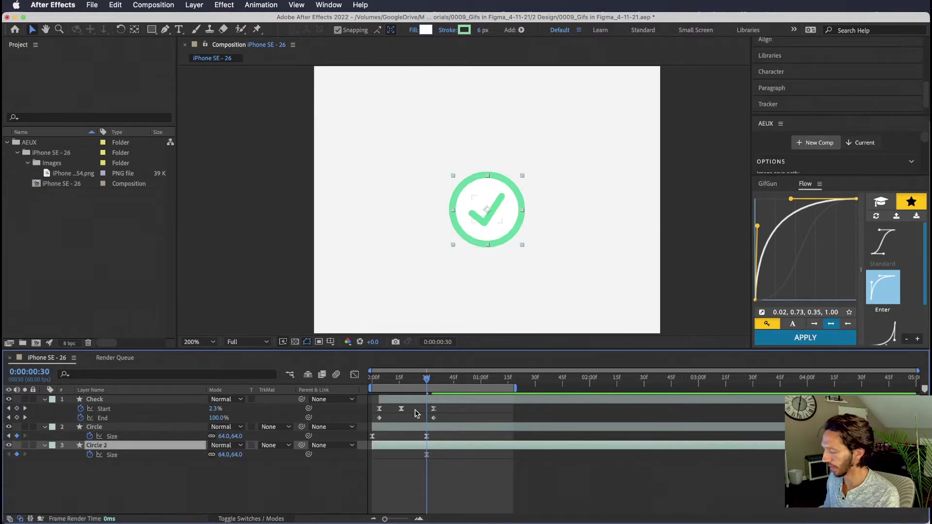
{"action": "key", "text": "space"}
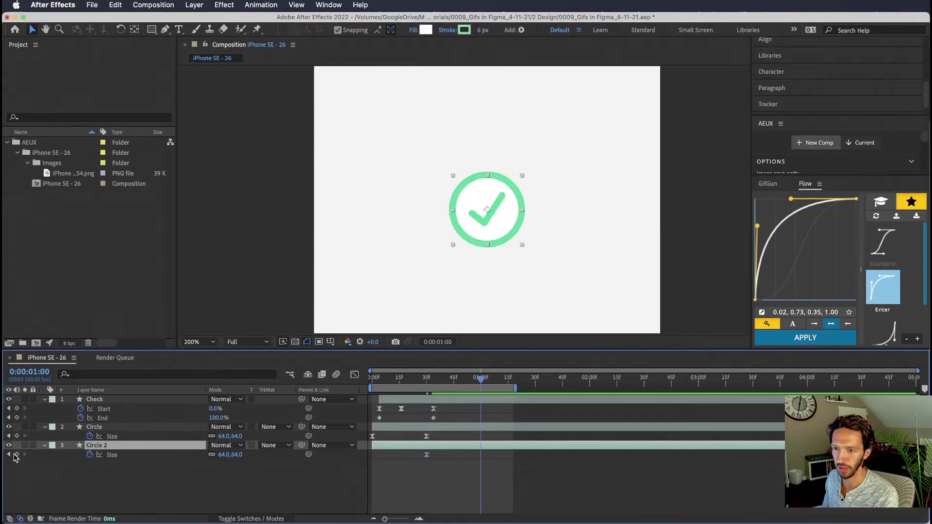
{"action": "left_click", "coordinate": [16, 455]}
{"action": "left_click_drag", "start_coordinate": [236, 455], "coordinate": [279, 454]}
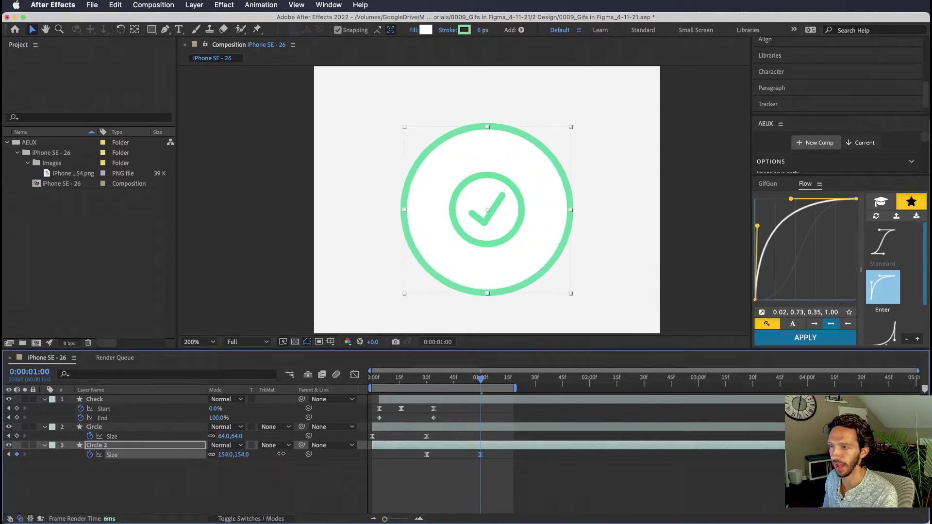
Step: Keyframe Circle 2's outer Stroke Width from 6 at 30f down to 0 at 01:00f
{"action": "left_click", "coordinate": [44, 446]}
{"action": "left_click", "coordinate": [44, 445]}
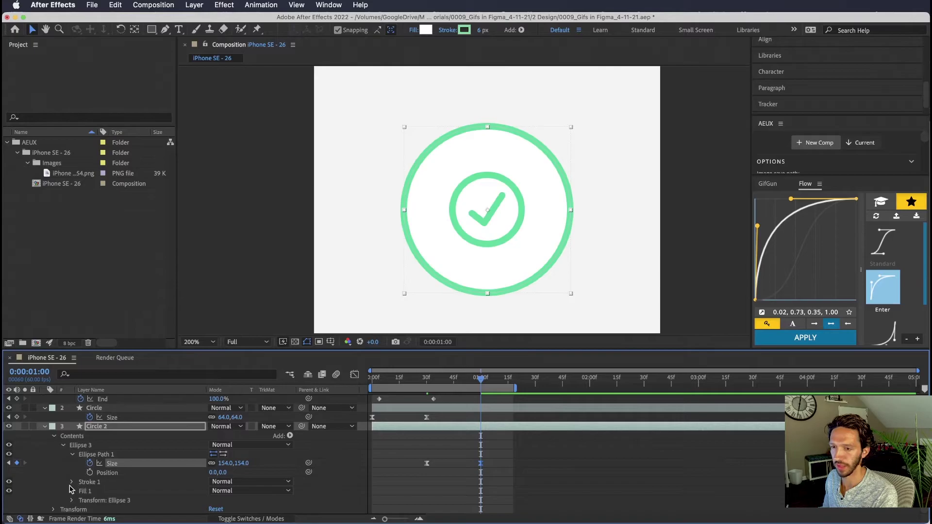
{"action": "left_click", "coordinate": [71, 482]}
{"action": "left_click", "coordinate": [89, 463]}
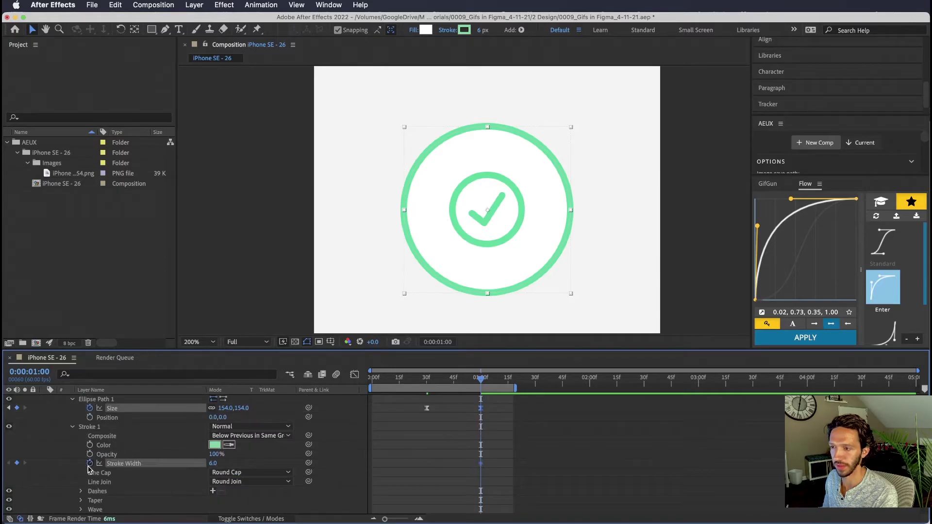
{"action": "left_click_drag", "start_coordinate": [475, 377], "coordinate": [427, 378]}
{"action": "left_click", "coordinate": [25, 463]}
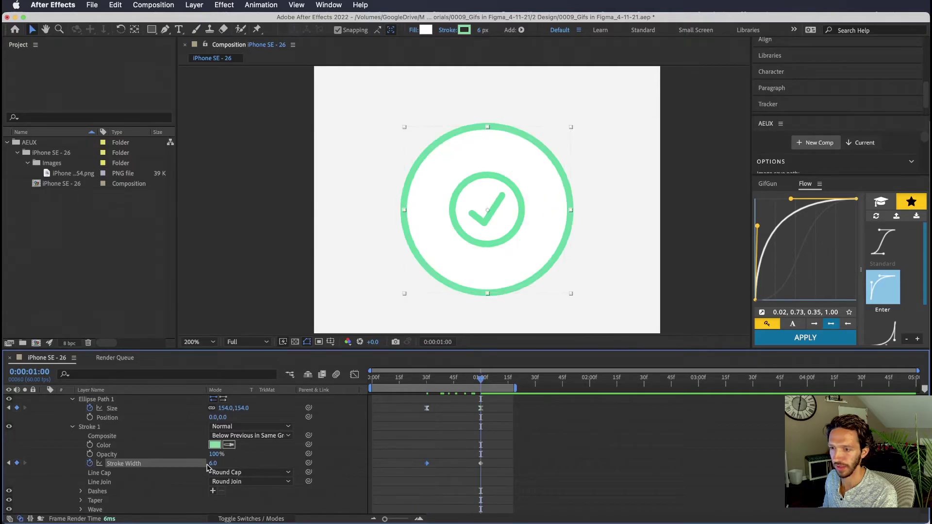
{"action": "left_click_drag", "start_coordinate": [212, 463], "coordinate": [104, 467]}
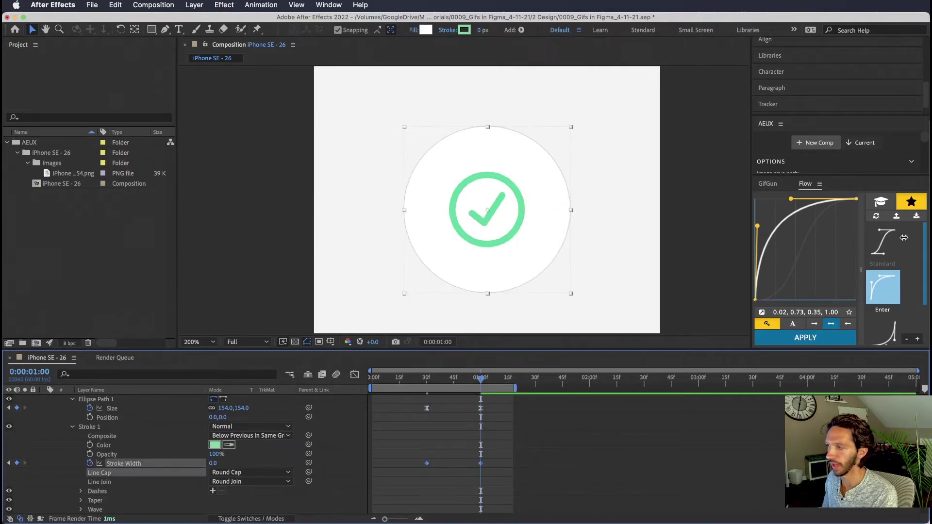
{"action": "left_click_drag", "start_coordinate": [426, 378], "coordinate": [506, 386]}
Step: Set Circle 2's fill to None so it becomes a hollow ring
{"action": "scroll", "coordinate": [380, 438], "scroll_direction": "up", "scroll_amount": 1}
{"action": "scroll", "coordinate": [379, 438], "scroll_direction": "up", "scroll_amount": 2}
{"action": "left_click", "coordinate": [119, 400]}
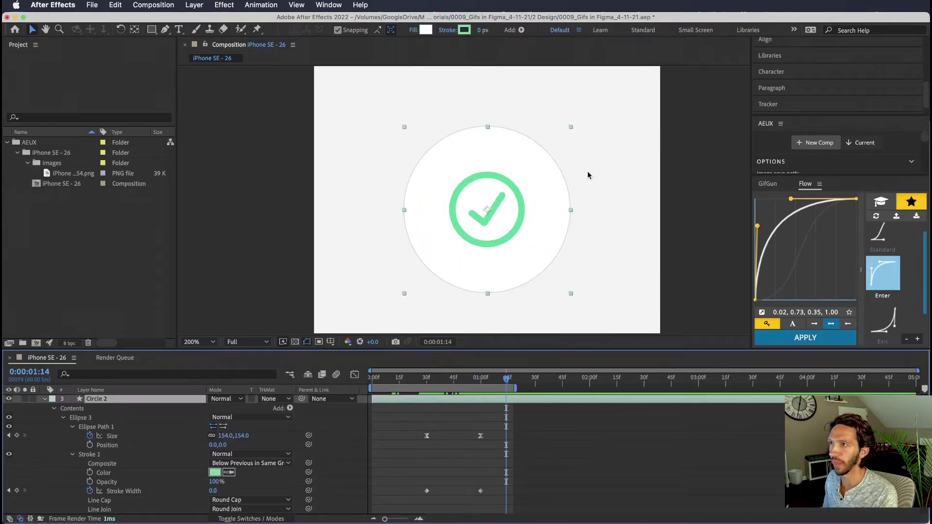
{"action": "left_click", "coordinate": [412, 30]}
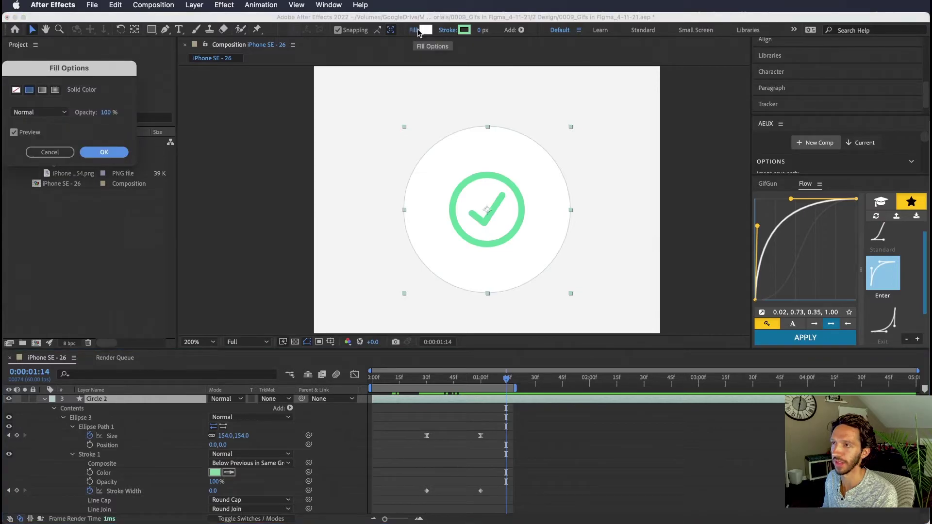
{"action": "left_click", "coordinate": [16, 89]}
{"action": "left_click", "coordinate": [104, 152]}
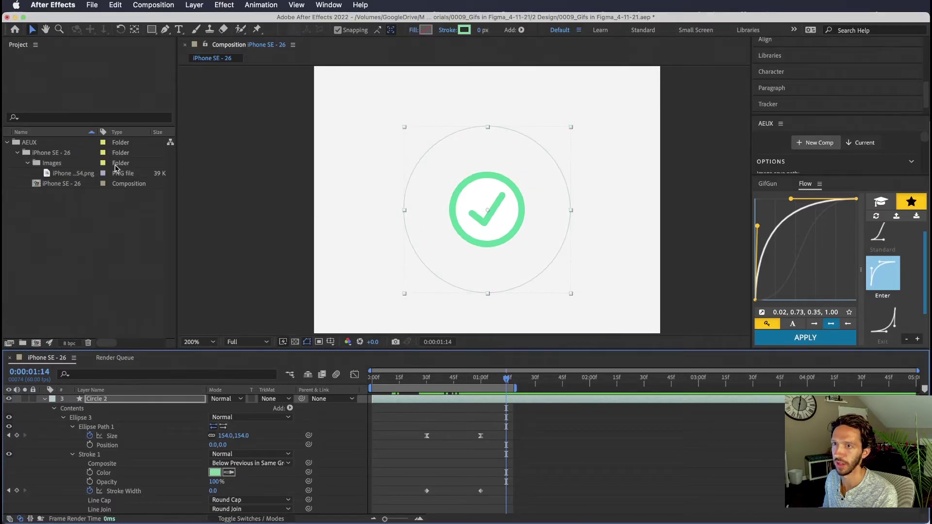
Step: Trim Circle 2 to start at 0:00:30 and preview from the beginning
{"action": "left_click", "coordinate": [549, 453]}
{"action": "key", "text": "u"}
{"action": "left_click", "coordinate": [449, 448]}
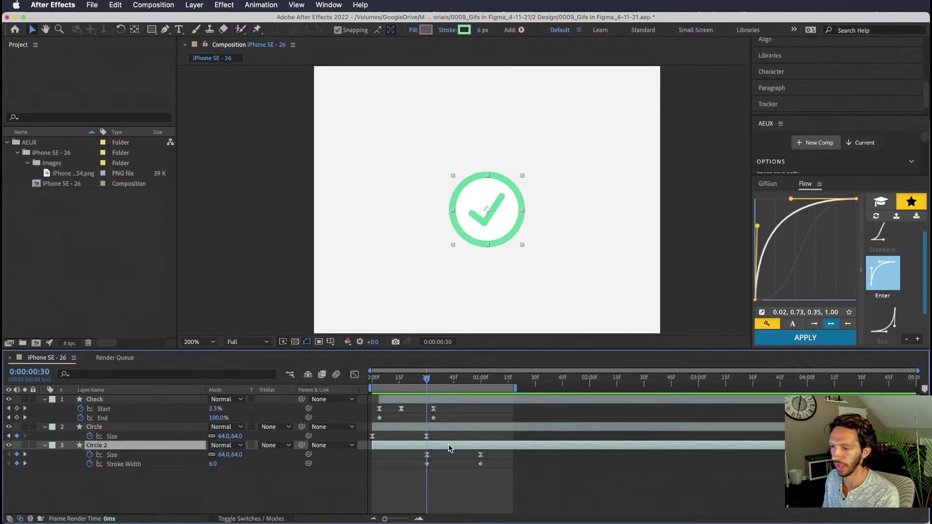
{"action": "key", "text": "alt+bracketleft"}
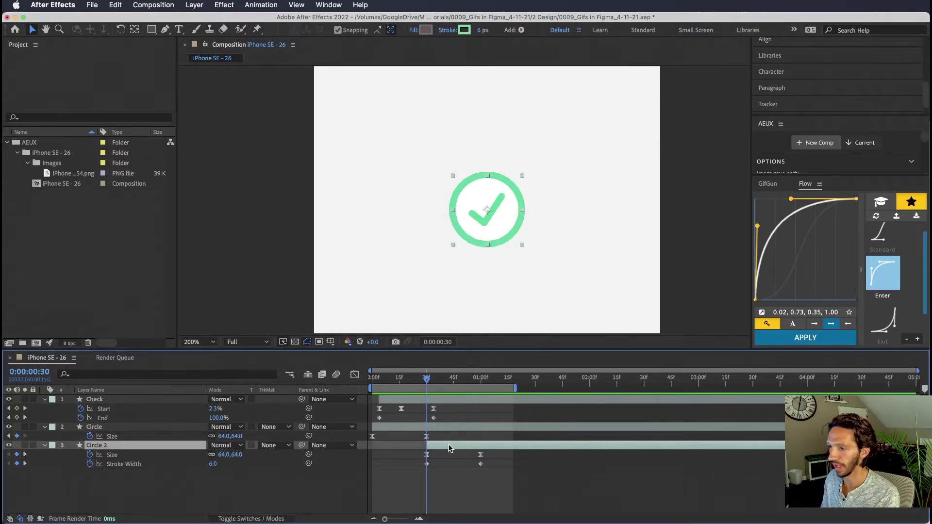
{"action": "left_click_drag", "start_coordinate": [427, 380], "coordinate": [329, 386]}
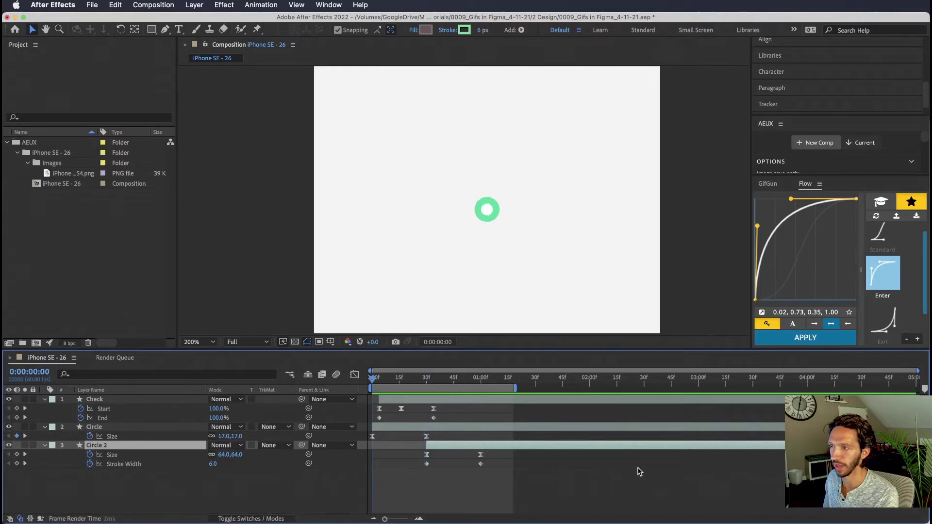
{"action": "key", "text": "space"}
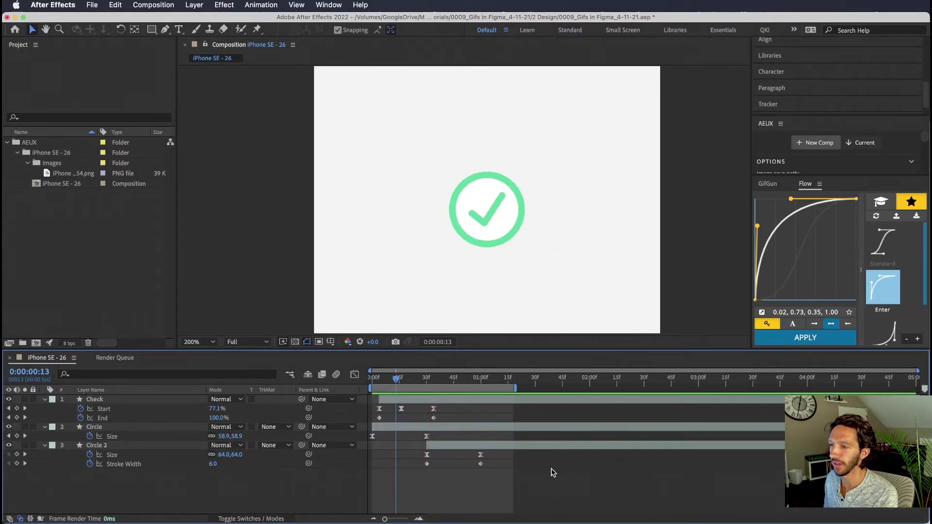
Step: Apply Flow's Enter ease to Circle 2's keyframes and shift the layer slightly earlier
{"action": "left_click_drag", "start_coordinate": [525, 487], "coordinate": [414, 452]}
{"action": "left_click", "coordinate": [805, 337]}
{"action": "left_click", "coordinate": [535, 459]}
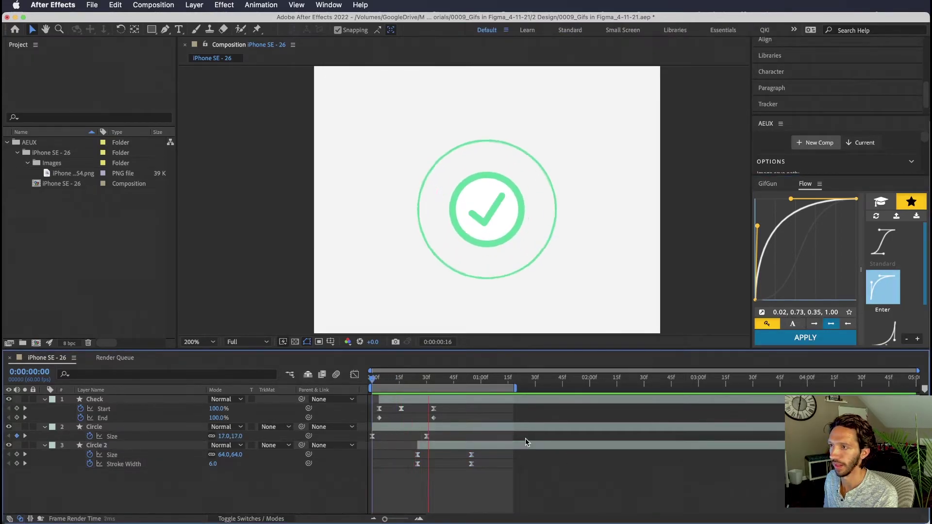
{"action": "left_click_drag", "start_coordinate": [525, 446], "coordinate": [516, 445]}
{"action": "key", "text": "Home"}
{"action": "left_click", "coordinate": [130, 445]}
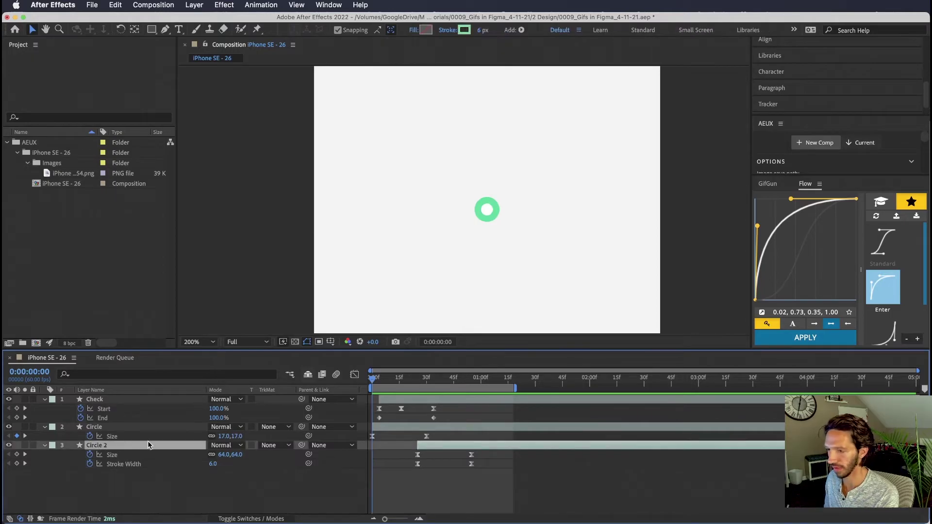
Step: Duplicate the ring as Circle 3, offset it a few frames later, and scrub to check
{"action": "key", "text": "super+d"}
{"action": "left_click_drag", "start_coordinate": [451, 446], "coordinate": [460, 447]}
{"action": "left_click", "coordinate": [577, 491]}
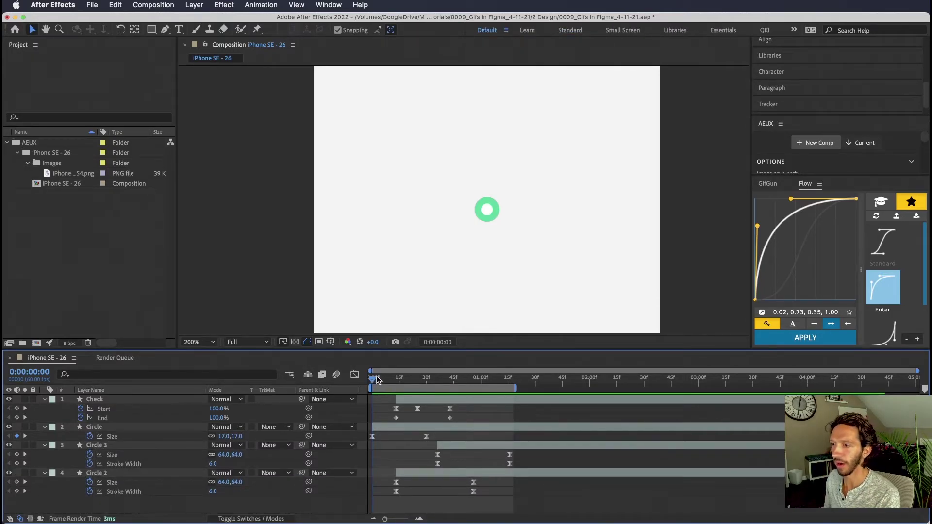
{"action": "left_click_drag", "start_coordinate": [378, 379], "coordinate": [401, 384]}
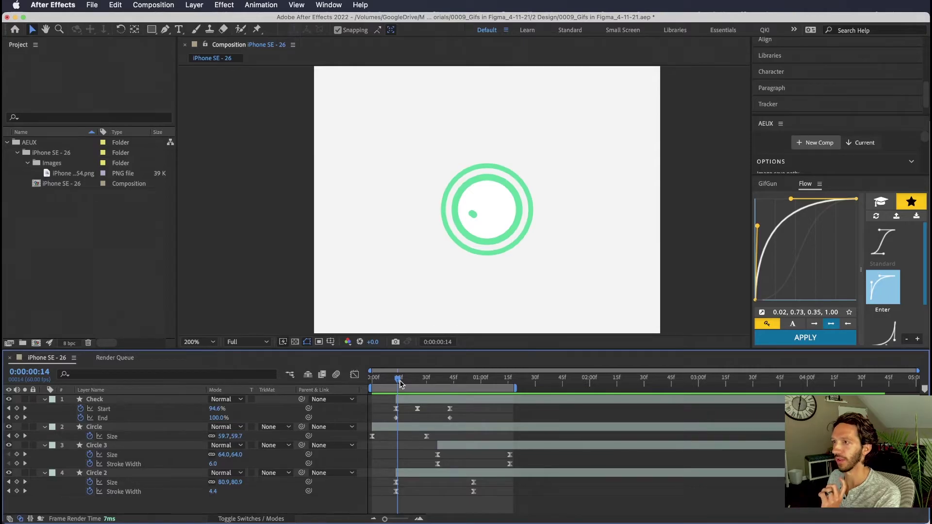
{"action": "left_click_drag", "start_coordinate": [400, 384], "coordinate": [413, 383]}
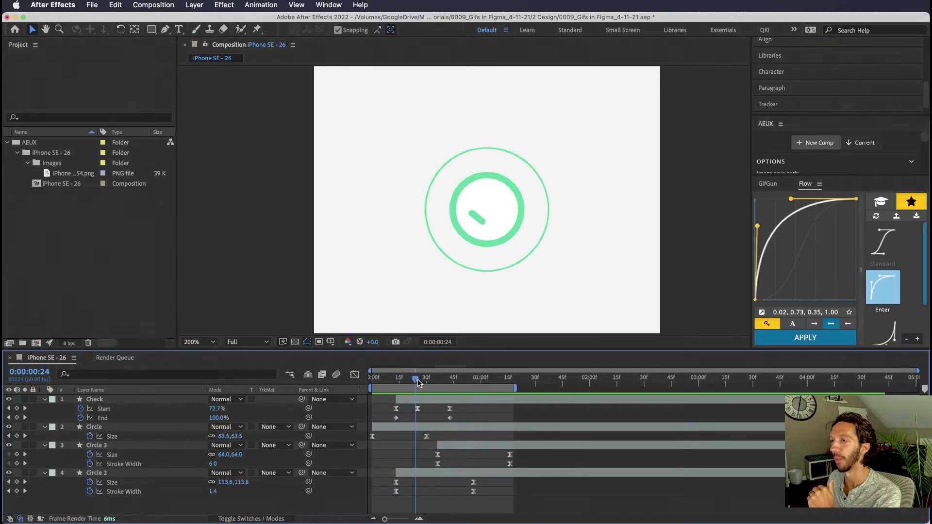
{"action": "left_click_drag", "start_coordinate": [420, 384], "coordinate": [501, 386]}
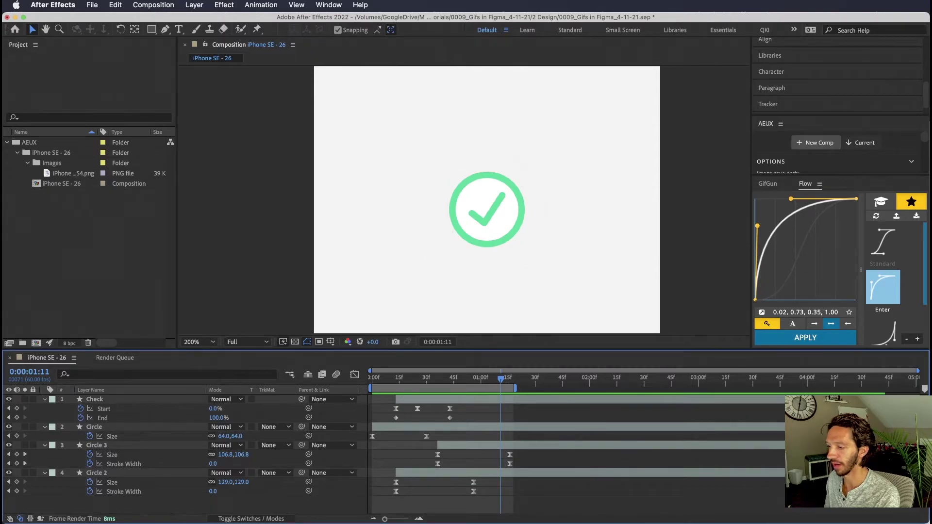
Step: Glance at the Figma design, then save the After Effects project
{"action": "key", "text": "super+Tab"}
{"action": "left_click", "coordinate": [669, 379]}
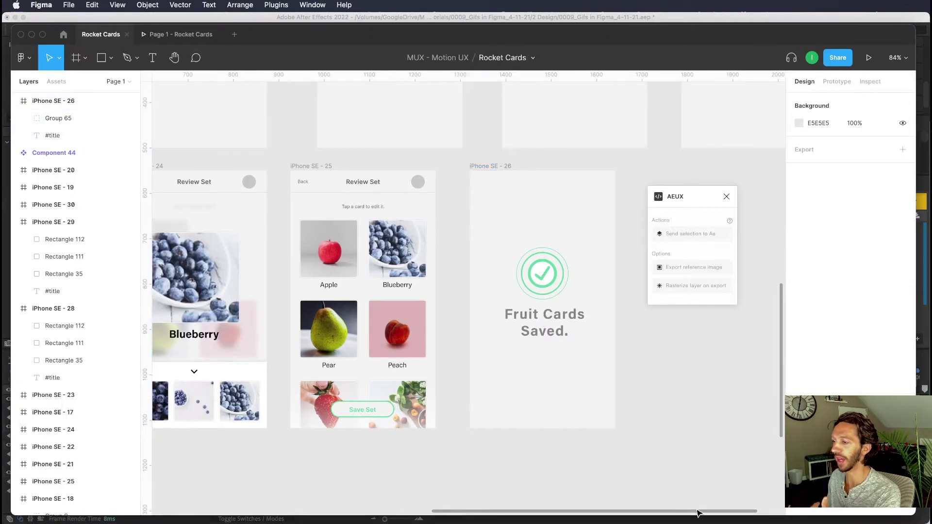
{"action": "key", "text": "super+Tab"}
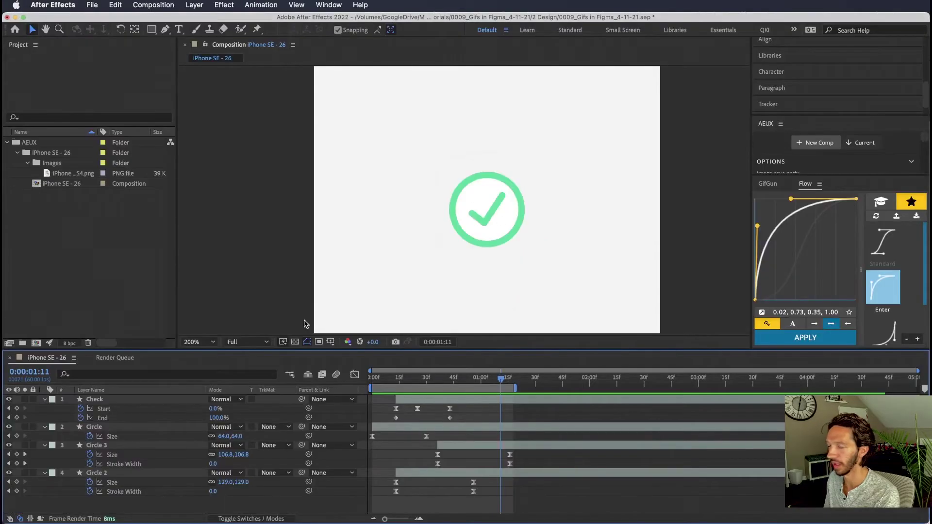
{"action": "key", "text": "super+s"}
Step: Draw a region of interest around the checkmark and rings, crop the comp to it, and preview
{"action": "key", "text": "j"}
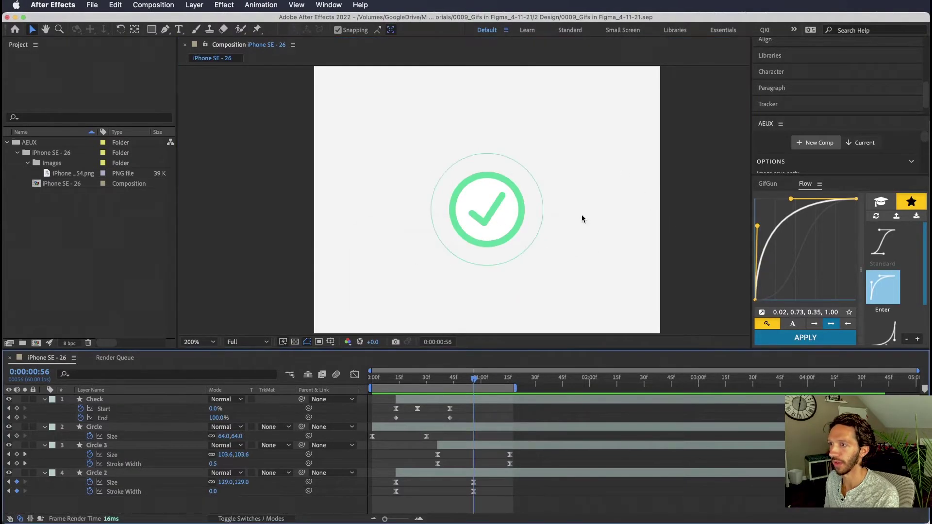
{"action": "key", "text": "comma"}
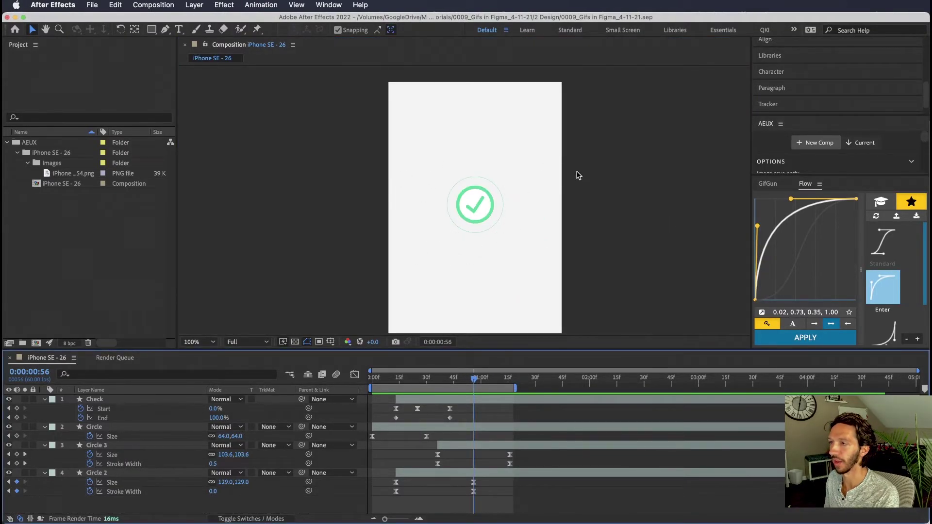
{"action": "scroll", "coordinate": [456, 218], "scroll_direction": "up", "scroll_amount": 2}
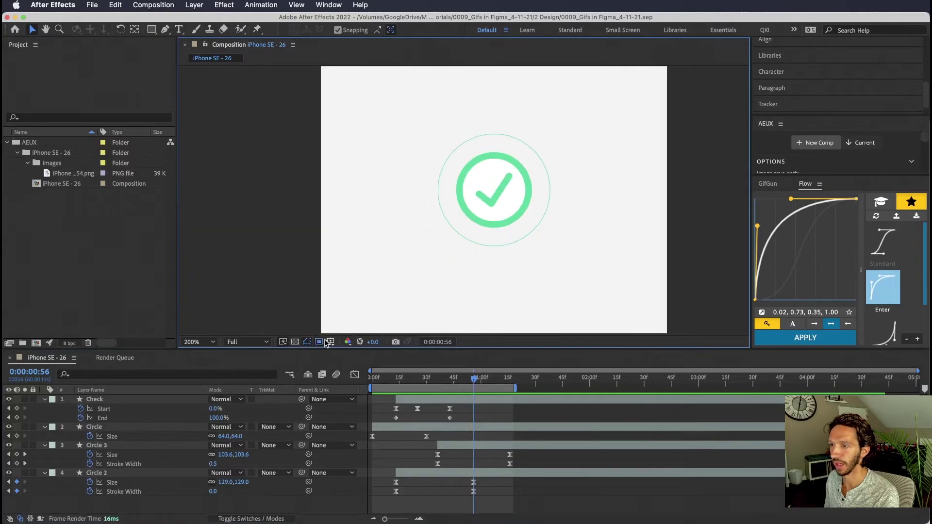
{"action": "left_click", "coordinate": [319, 341]}
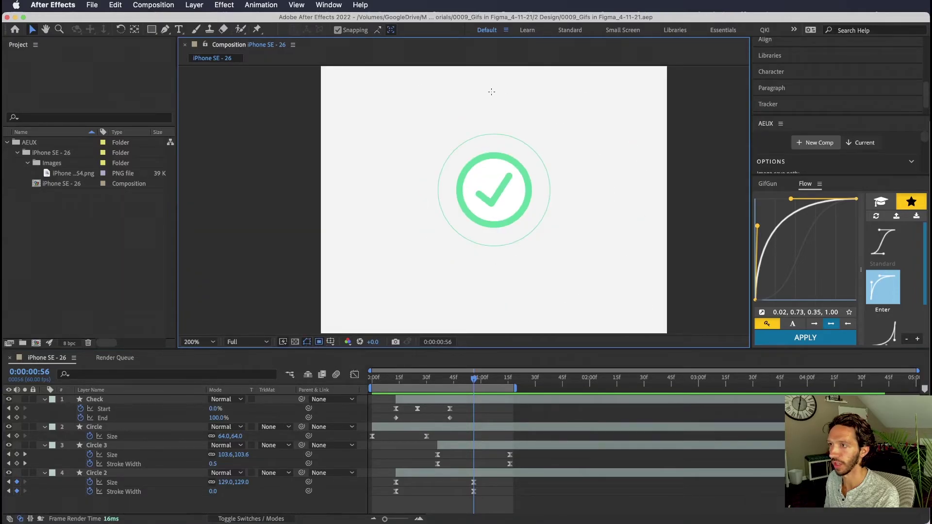
{"action": "left_click_drag", "start_coordinate": [431, 118], "coordinate": [554, 253]}
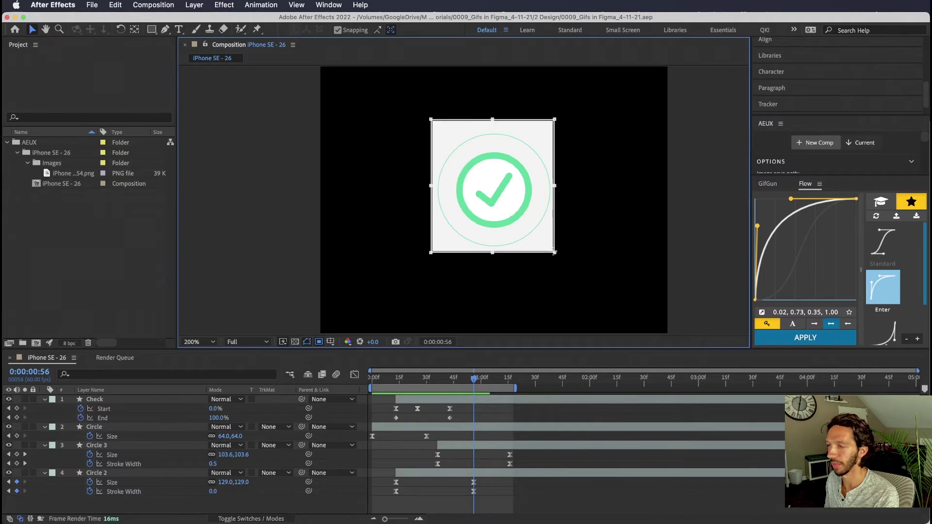
{"action": "left_click_drag", "start_coordinate": [430, 119], "coordinate": [434, 130]}
{"action": "left_click", "coordinate": [172, 4]}
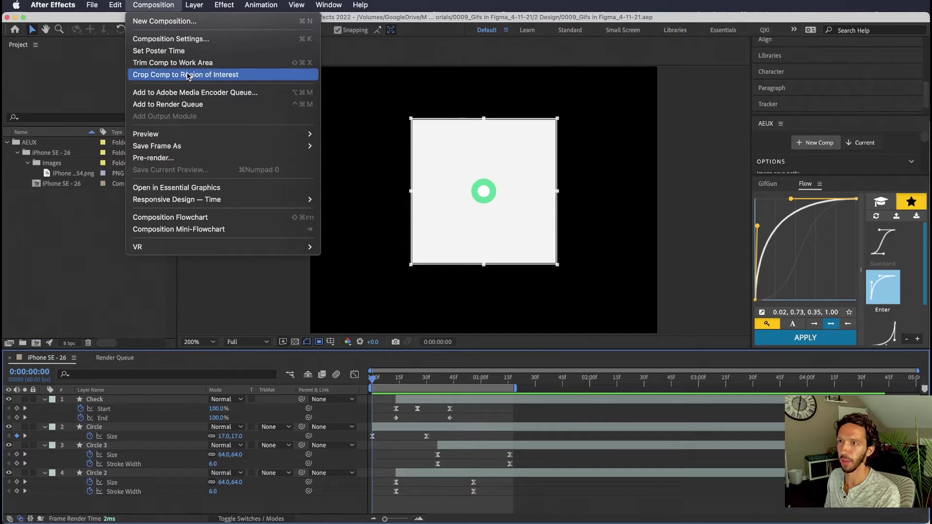
{"action": "left_click", "coordinate": [190, 75]}
{"action": "key", "text": "space"}
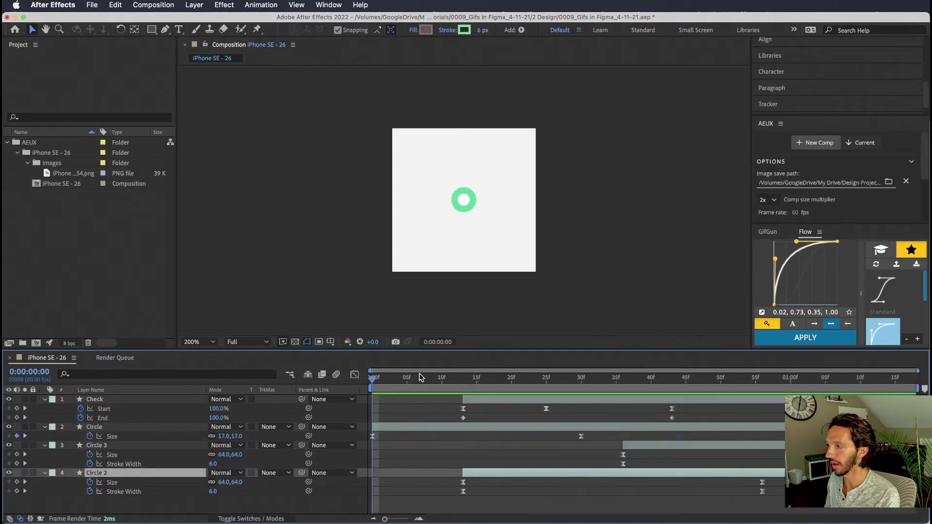
{"action": "key", "text": "space"}
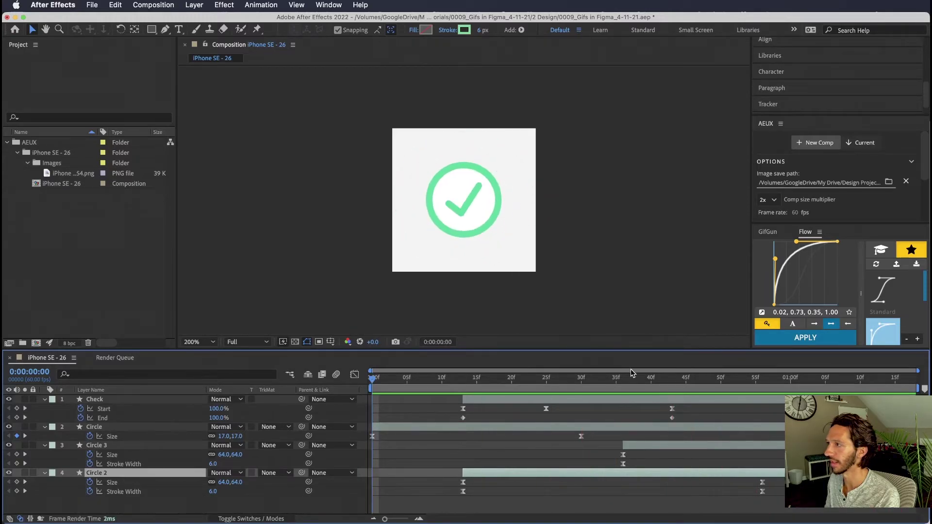
Step: Stop on the frame with the completed check and open GifGun's export settings
{"action": "left_click", "coordinate": [519, 377]}
{"action": "left_click", "coordinate": [679, 377]}
{"action": "left_click", "coordinate": [329, 4]}
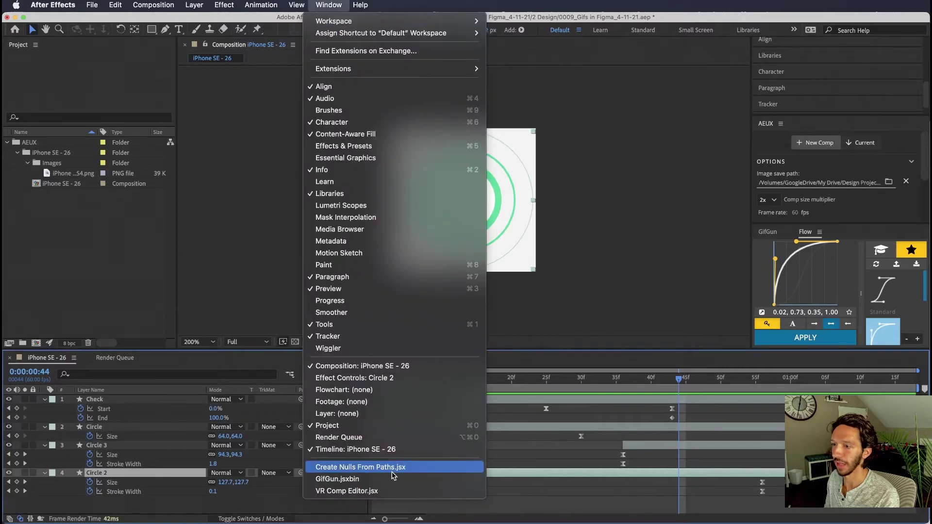
{"action": "left_click", "coordinate": [388, 479]}
{"action": "left_click", "coordinate": [823, 253]}
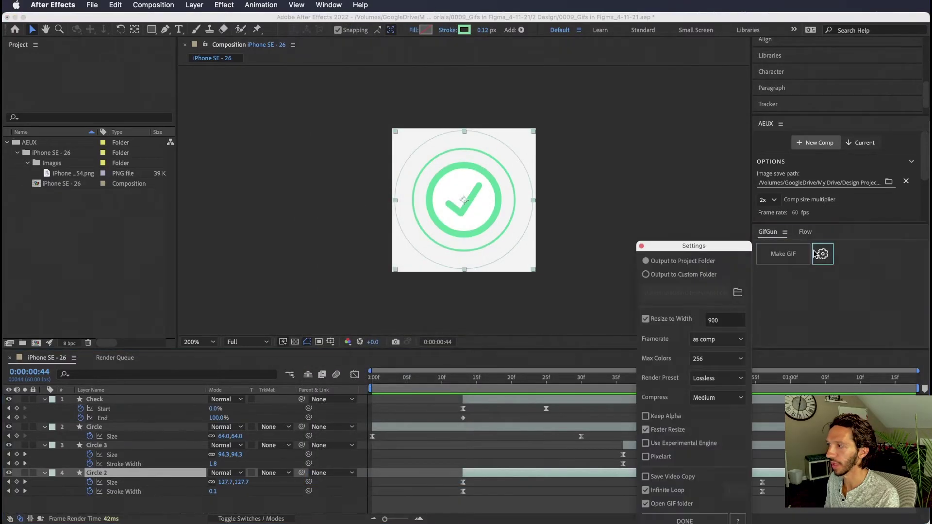
{"action": "left_click_drag", "start_coordinate": [682, 243], "coordinate": [630, 172]}
Step: Set GifGun to full size, comp frame rate, Medium compression, Keep Alpha, no looping, and make the GIF
{"action": "left_click", "coordinate": [592, 250]}
{"action": "left_click", "coordinate": [672, 271]}
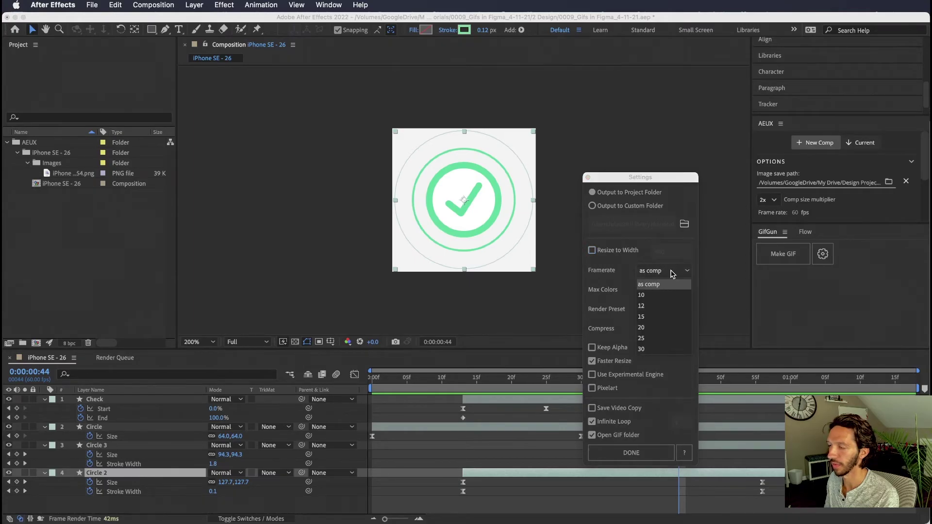
{"action": "left_click", "coordinate": [613, 278]}
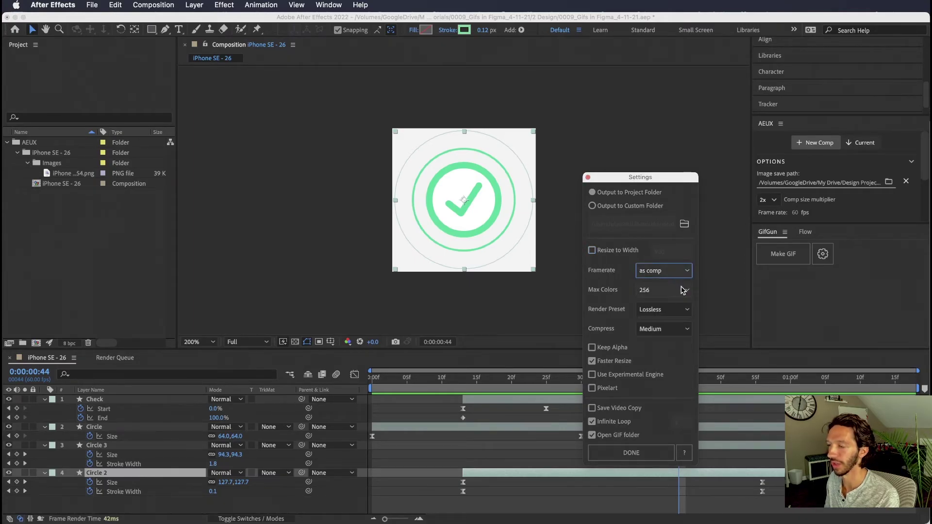
{"action": "left_click", "coordinate": [675, 330]}
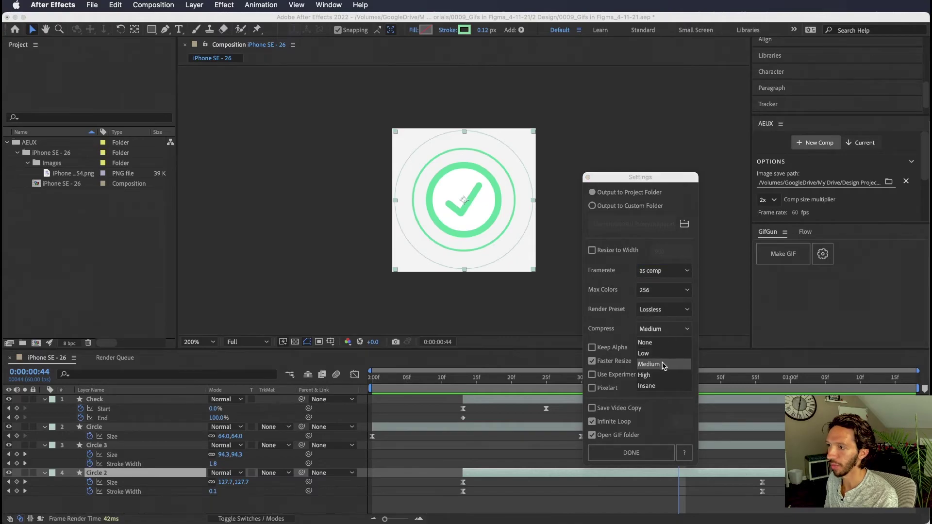
{"action": "left_click", "coordinate": [661, 361]}
{"action": "left_click", "coordinate": [612, 348]}
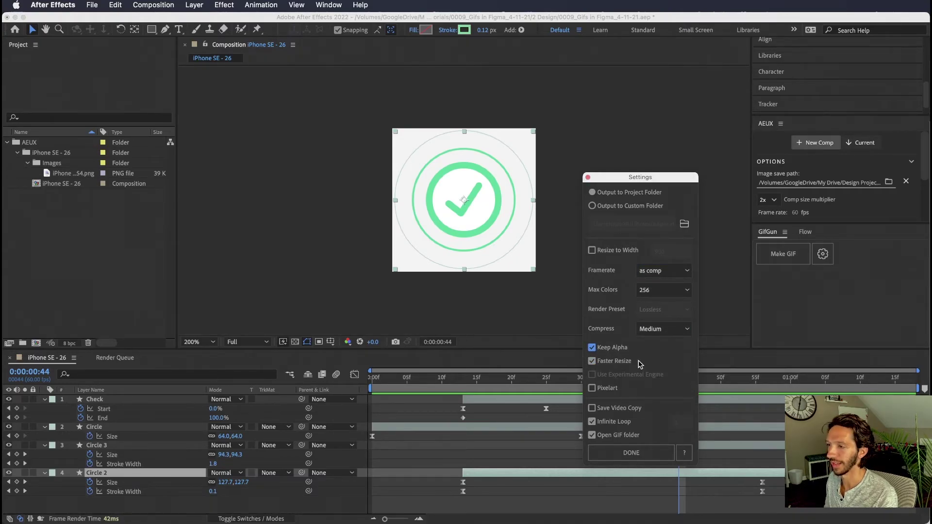
{"action": "left_click", "coordinate": [593, 422]}
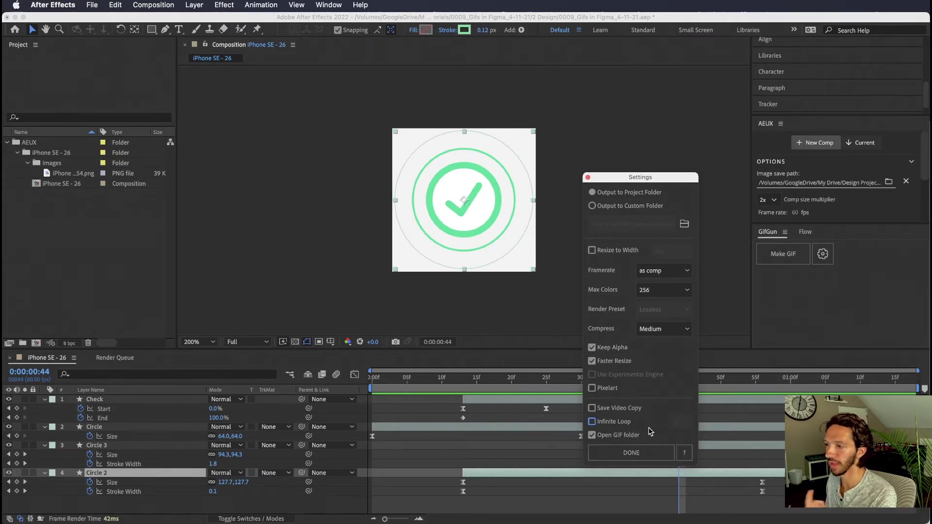
{"action": "left_click", "coordinate": [646, 451]}
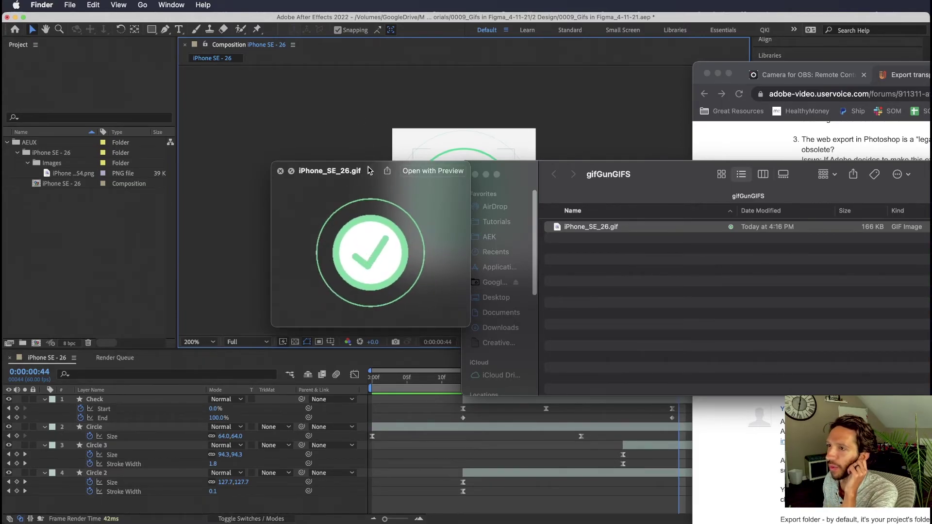
Step: Move the iPhone_SE_26.gif preview aside, then close it and return to the Chrome article
{"action": "left_click_drag", "start_coordinate": [368, 168], "coordinate": [426, 160]}
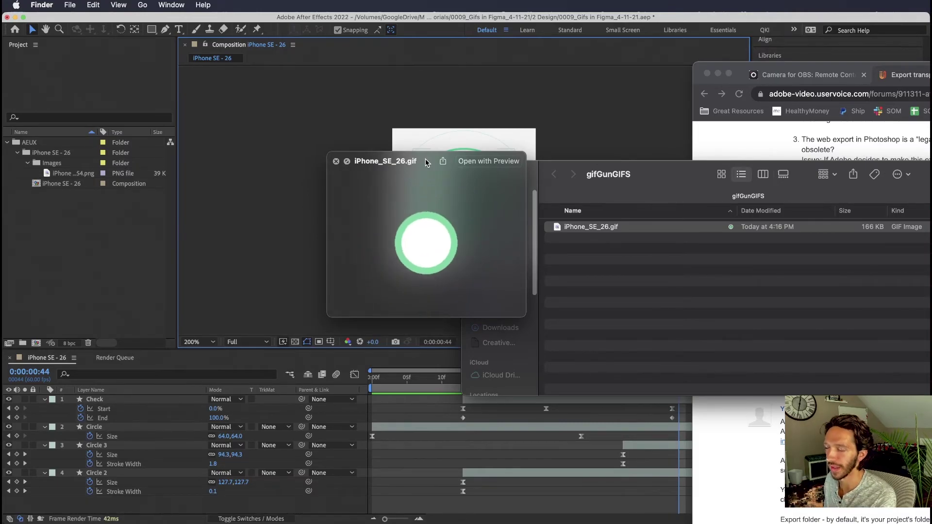
{"action": "key", "text": "super+Tab"}
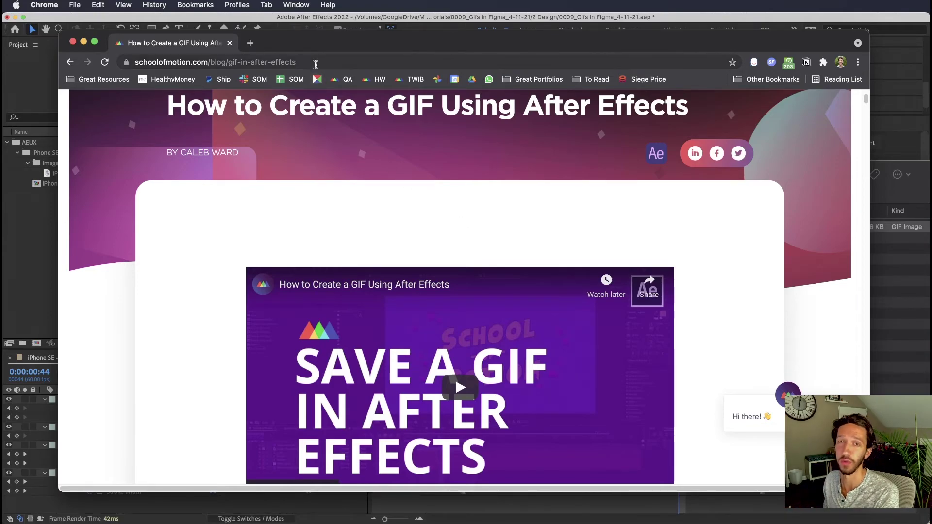
Step: Scroll the School of Motion article down to the GIFGun intro paragraph
{"action": "scroll", "coordinate": [468, 271], "scroll_direction": "down", "scroll_amount": 7}
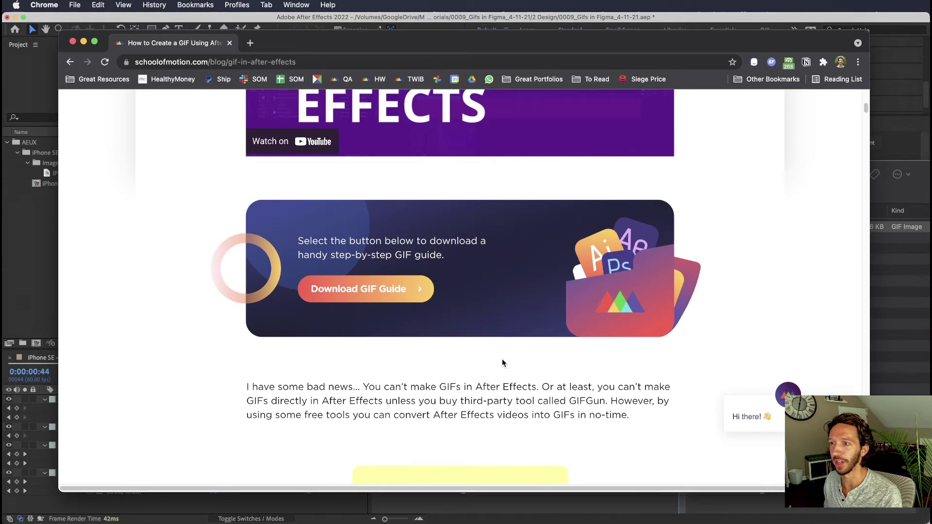
{"action": "scroll", "coordinate": [502, 362], "scroll_direction": "down", "scroll_amount": 8}
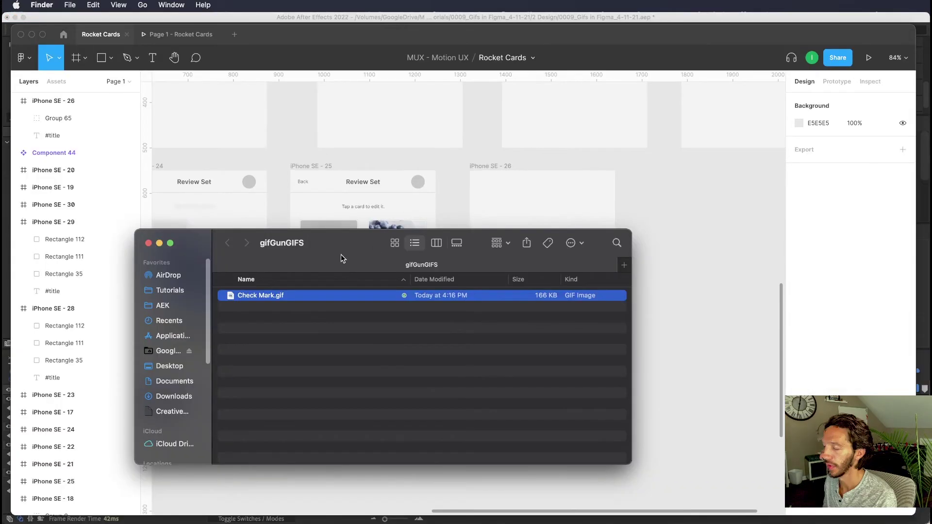
Step: Drag Check Mark.gif from Finder onto the Figma canvas
{"action": "left_click_drag", "start_coordinate": [341, 255], "coordinate": [309, 266]}
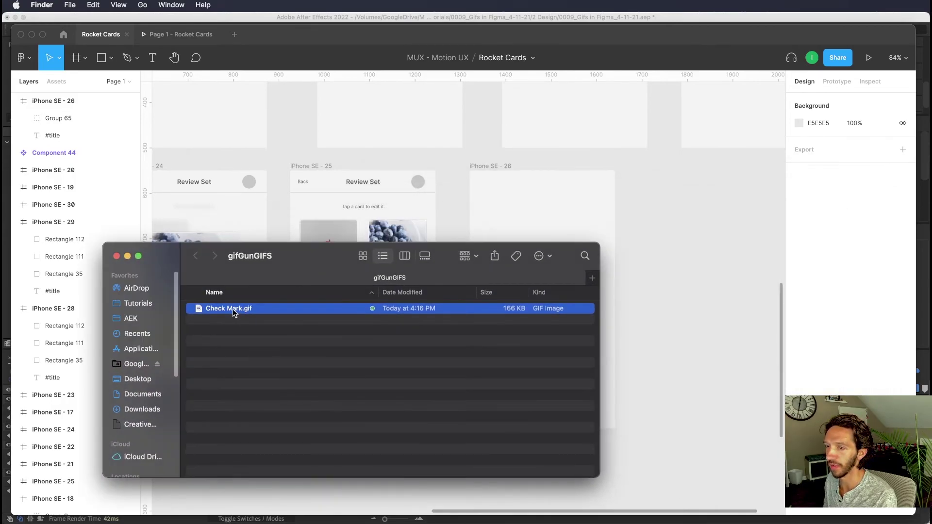
{"action": "left_click_drag", "start_coordinate": [222, 311], "coordinate": [718, 257]}
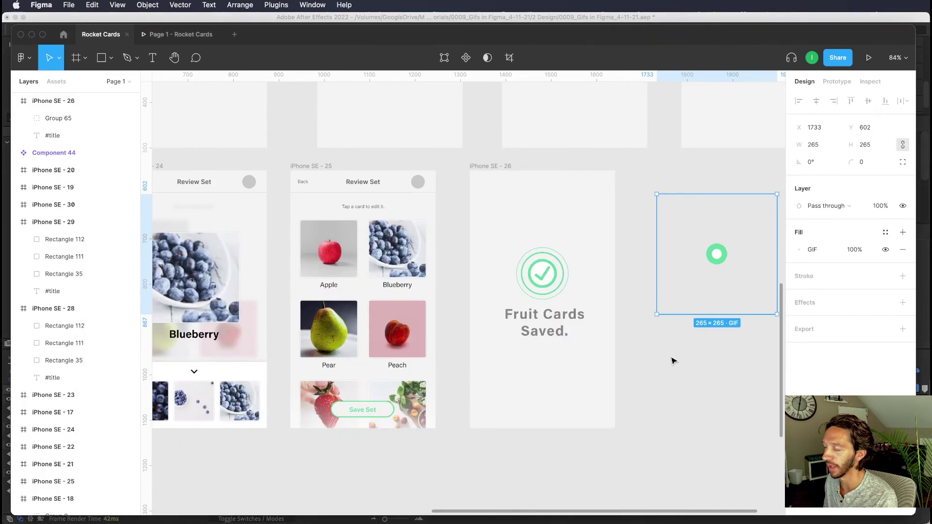
{"action": "left_click_drag", "start_coordinate": [718, 259], "coordinate": [694, 280]}
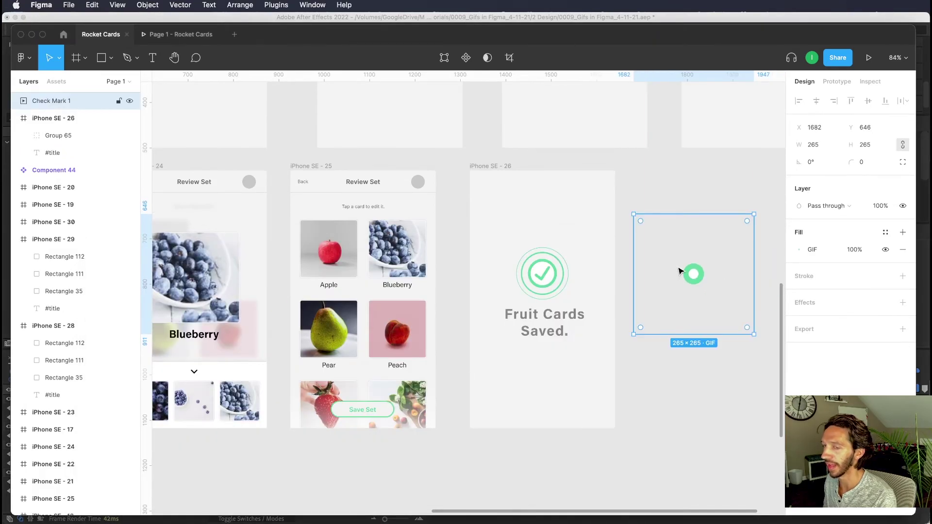
Step: Set the GIF fill's preview frame near the end so the full check shows
{"action": "left_click", "coordinate": [799, 249]}
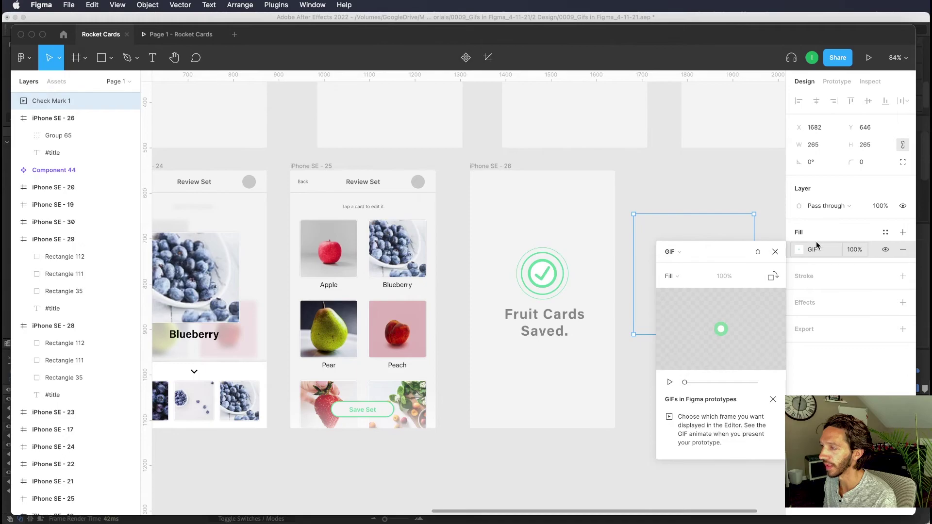
{"action": "left_click_drag", "start_coordinate": [683, 383], "coordinate": [727, 386]}
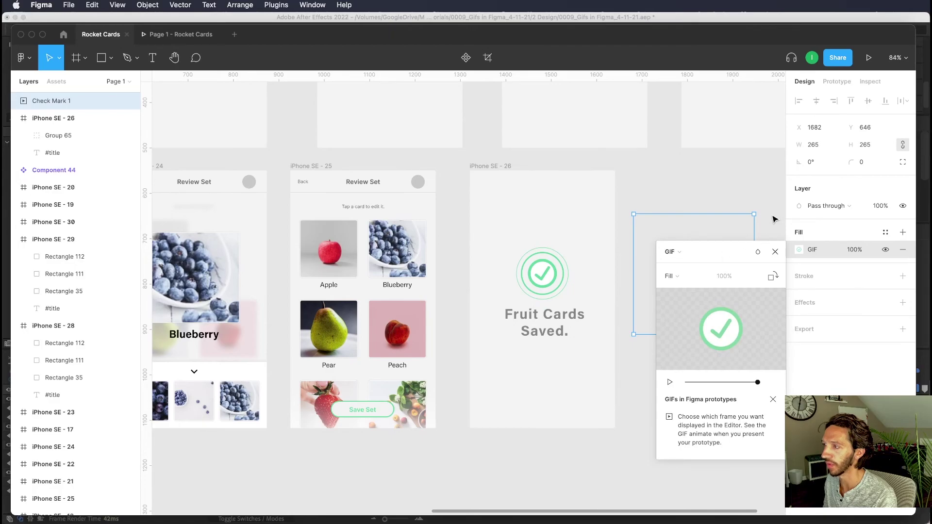
{"action": "left_click", "coordinate": [776, 252]}
{"action": "scroll", "coordinate": [716, 295], "scroll_direction": "right", "scroll_amount": 5}
{"action": "left_click", "coordinate": [799, 249]}
{"action": "left_click_drag", "start_coordinate": [757, 383], "coordinate": [754, 383]}
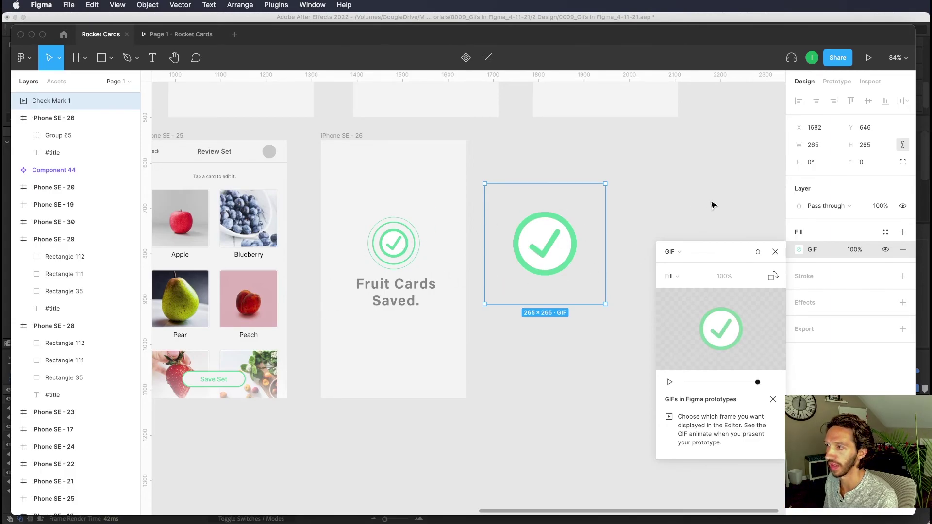
{"action": "key", "text": "Escape"}
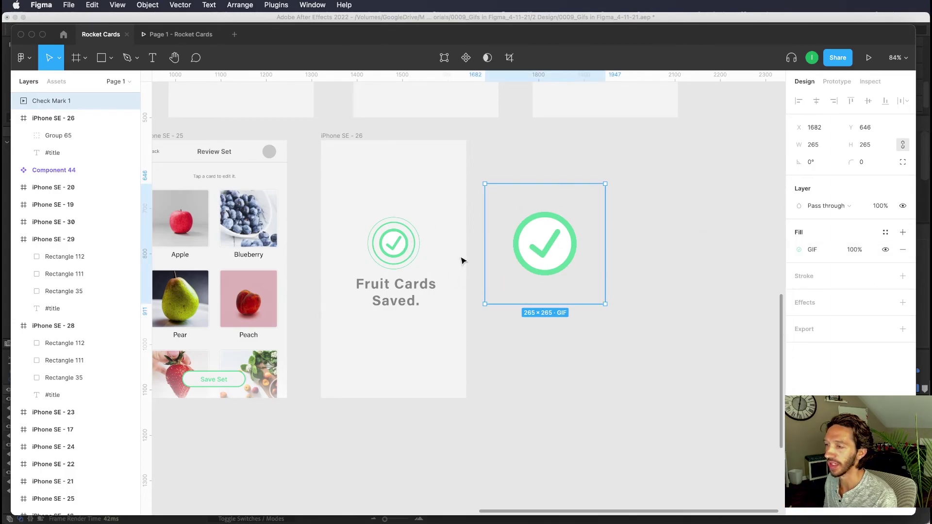
Step: Halve the GIF's width to 132.5 by entering 265/2
{"action": "left_click", "coordinate": [834, 147]}
{"action": "type", "text": "/2"}
{"action": "key", "text": "Return"}
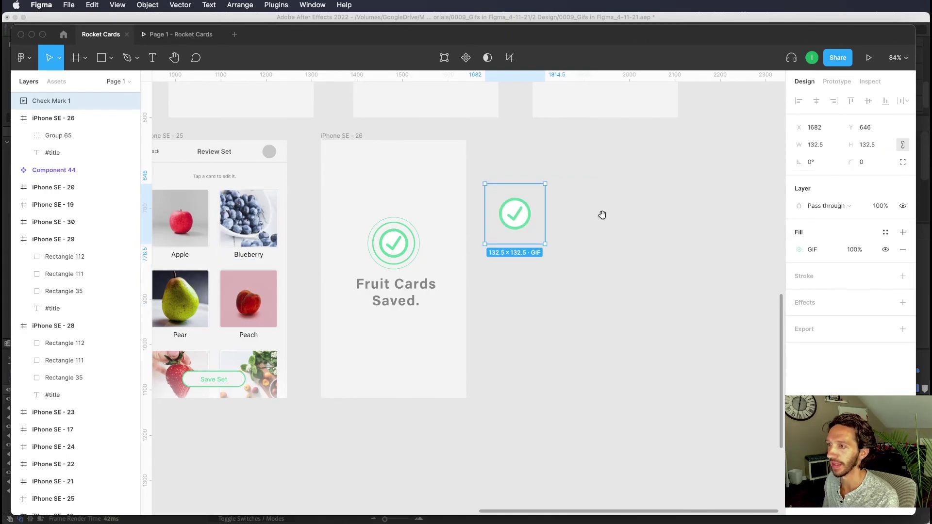
Step: Place the GIF on iPhone SE - 26's check spot and hide the static Group 65 icon
{"action": "left_click", "coordinate": [633, 217]}
{"action": "scroll", "coordinate": [632, 217], "scroll_direction": "left", "scroll_amount": 5}
{"action": "left_click", "coordinate": [604, 247]}
{"action": "left_click_drag", "start_coordinate": [604, 247], "coordinate": [516, 246]}
{"action": "left_click", "coordinate": [501, 247]}
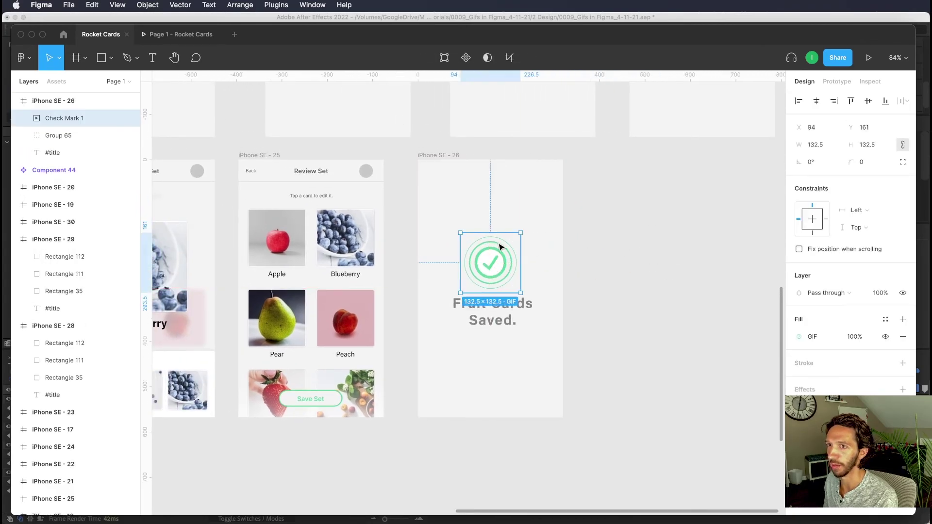
{"action": "left_click", "coordinate": [129, 137]}
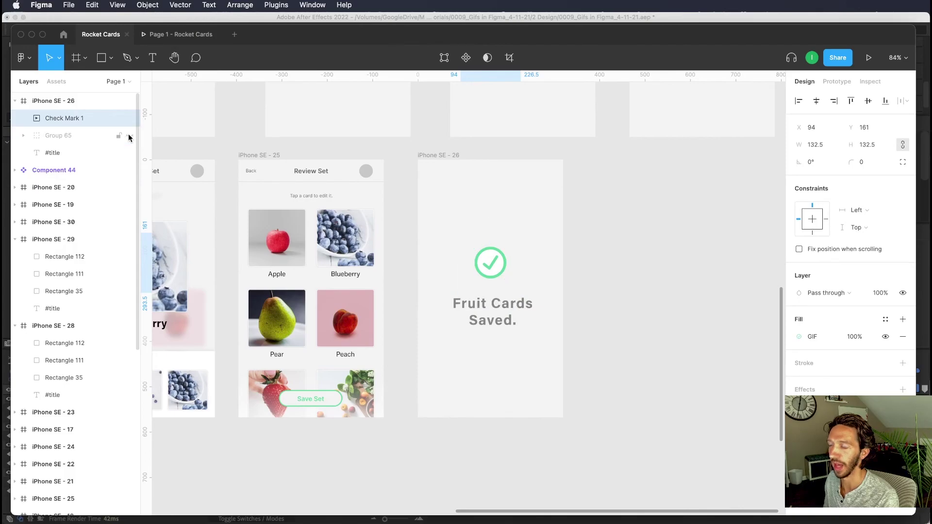
{"action": "left_click", "coordinate": [645, 233]}
Step: Run the Rocket Cards prototype and press Save Set to see the animated check
{"action": "scroll", "coordinate": [646, 233], "scroll_direction": "up", "scroll_amount": 2}
{"action": "scroll", "coordinate": [645, 233], "scroll_direction": "left", "scroll_amount": 2}
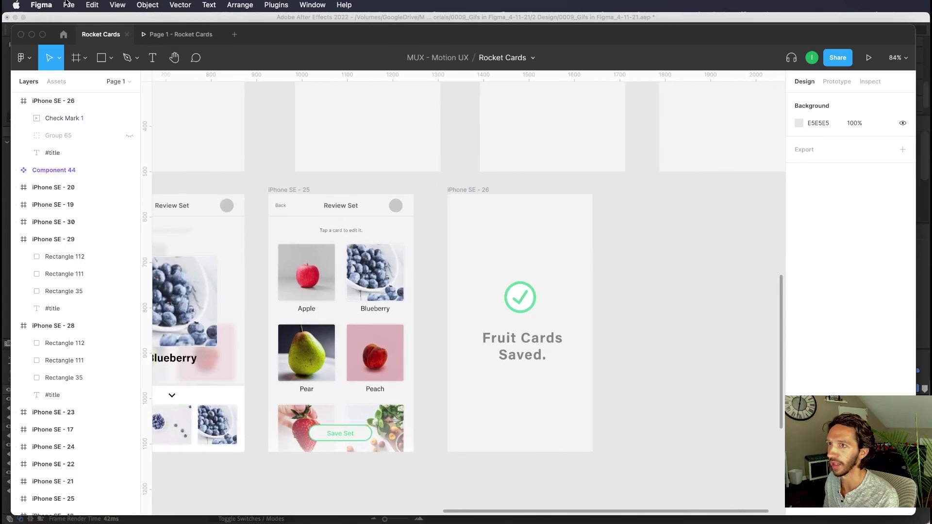
{"action": "left_click", "coordinate": [160, 35]}
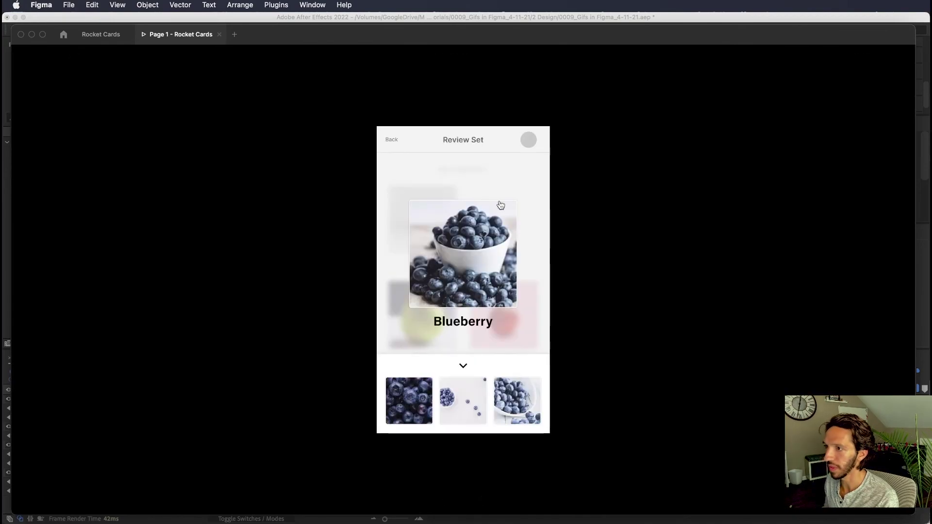
{"action": "left_click", "coordinate": [478, 417]}
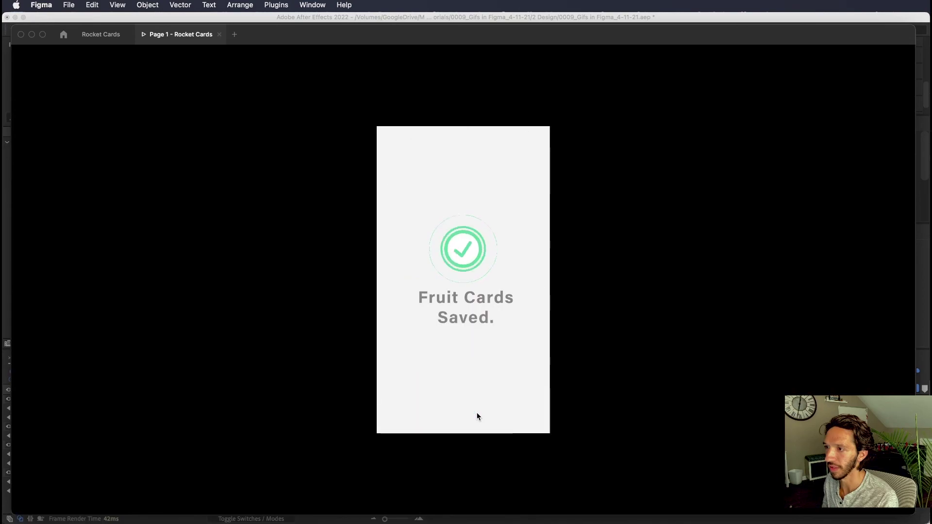